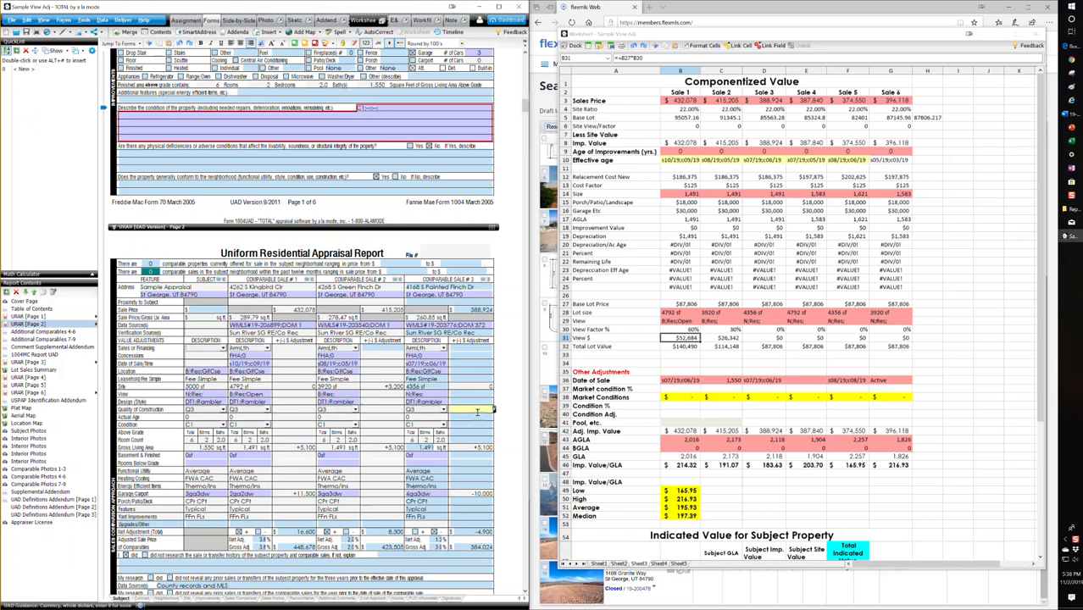
Step: Show Sheet1 of the worksheet and the side-by-side comparables grid with SmartAdjust expanded
click(479, 403)
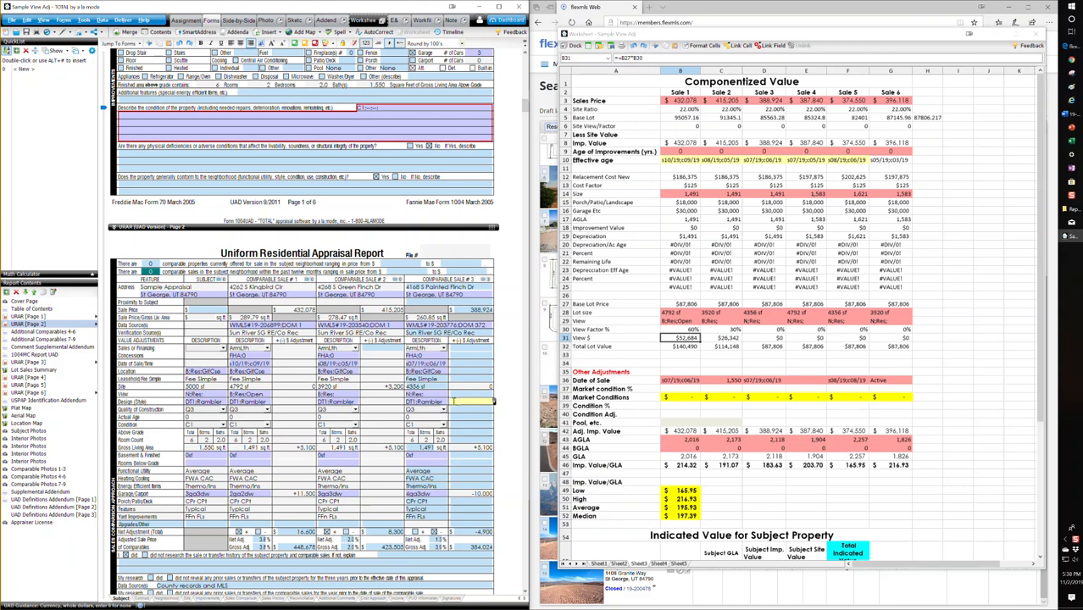
scroll(299, 382, down, 1)
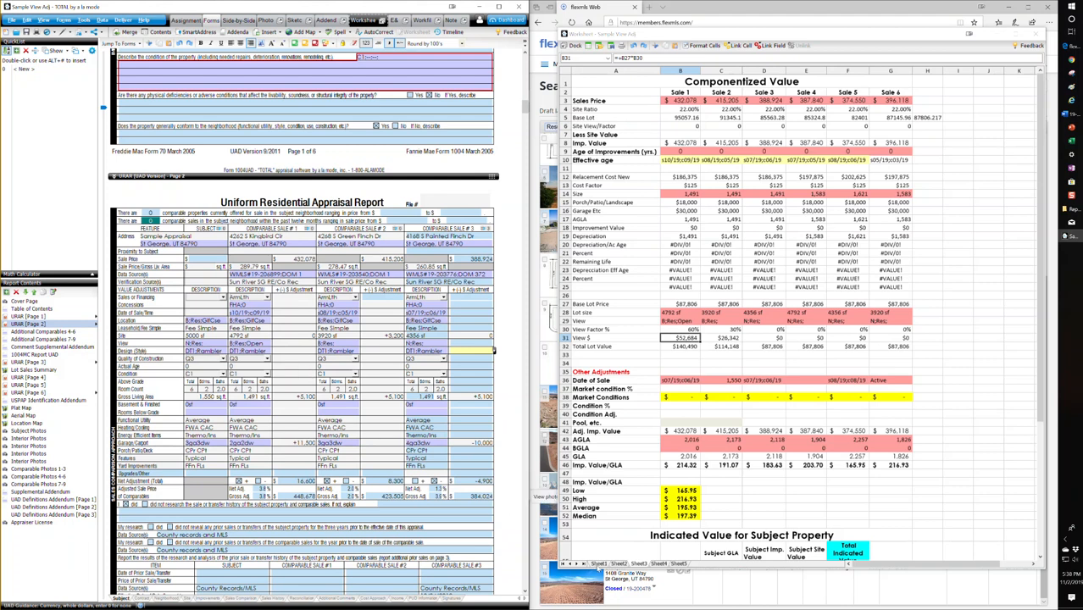
click(599, 565)
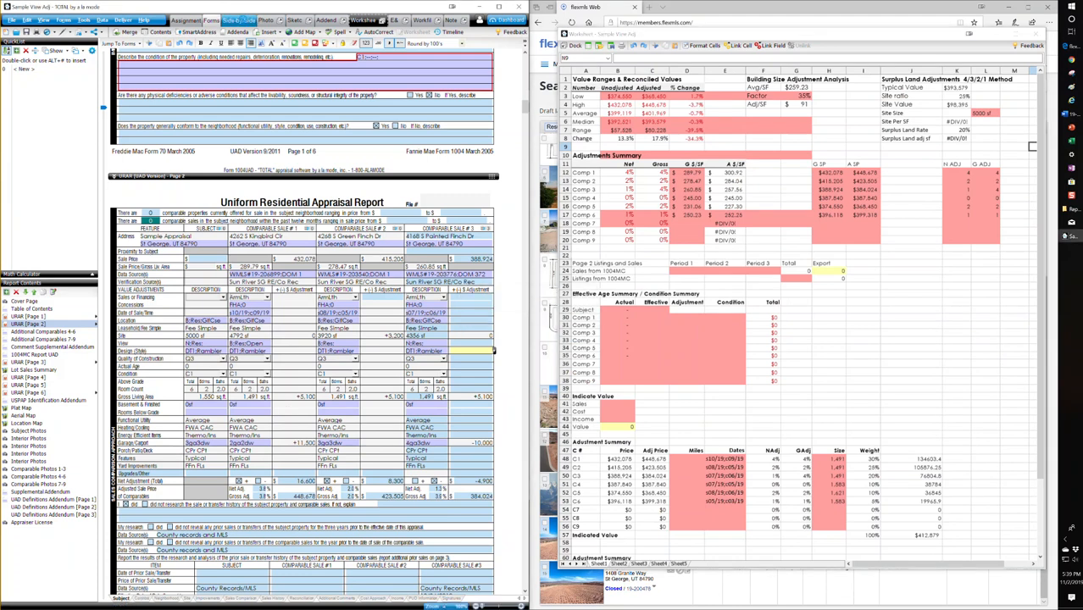
click(240, 20)
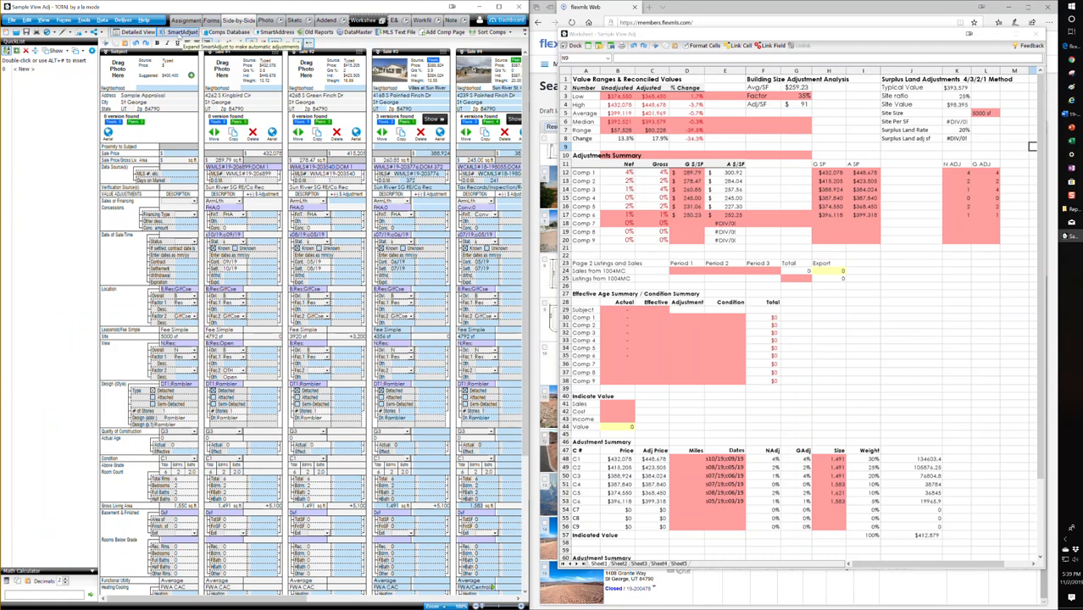
click(182, 32)
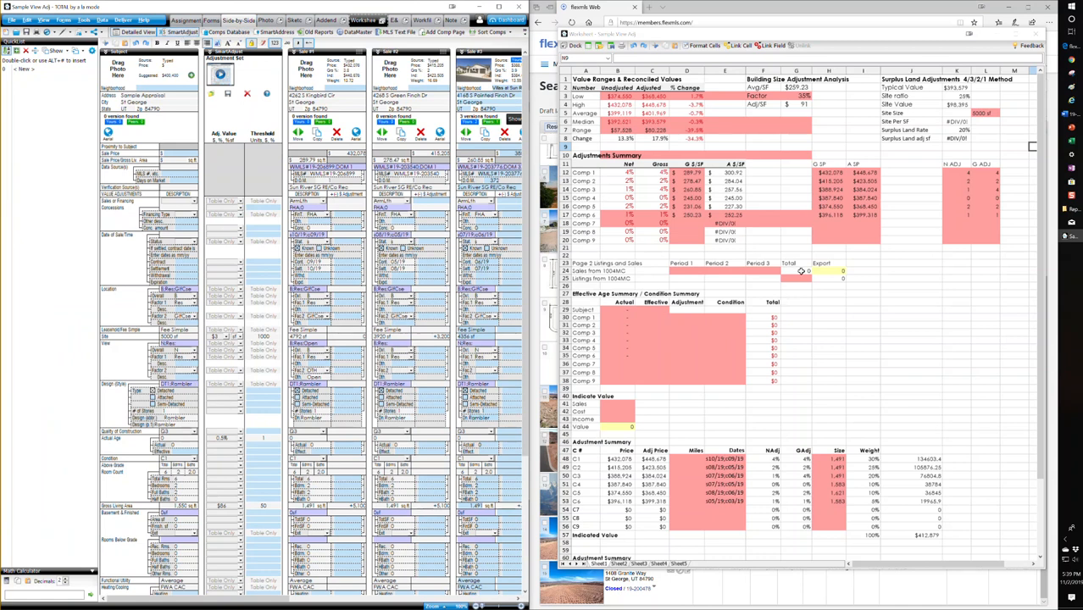
Step: Enter a site size of 5000 in the Surplus Land Adjustments section of the worksheet
click(957, 113)
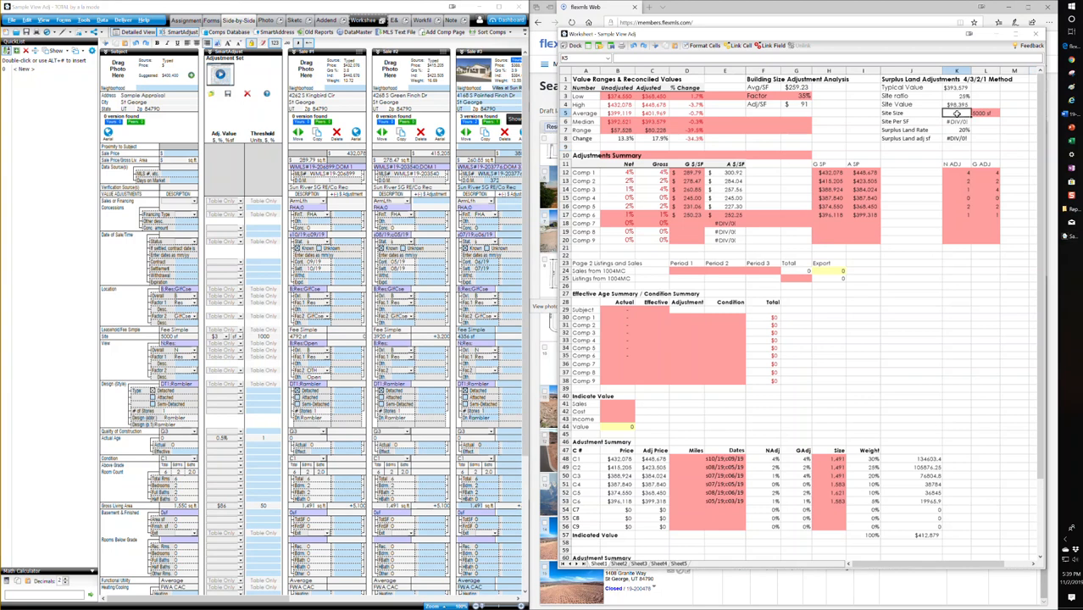
text(5000)
key(Return)
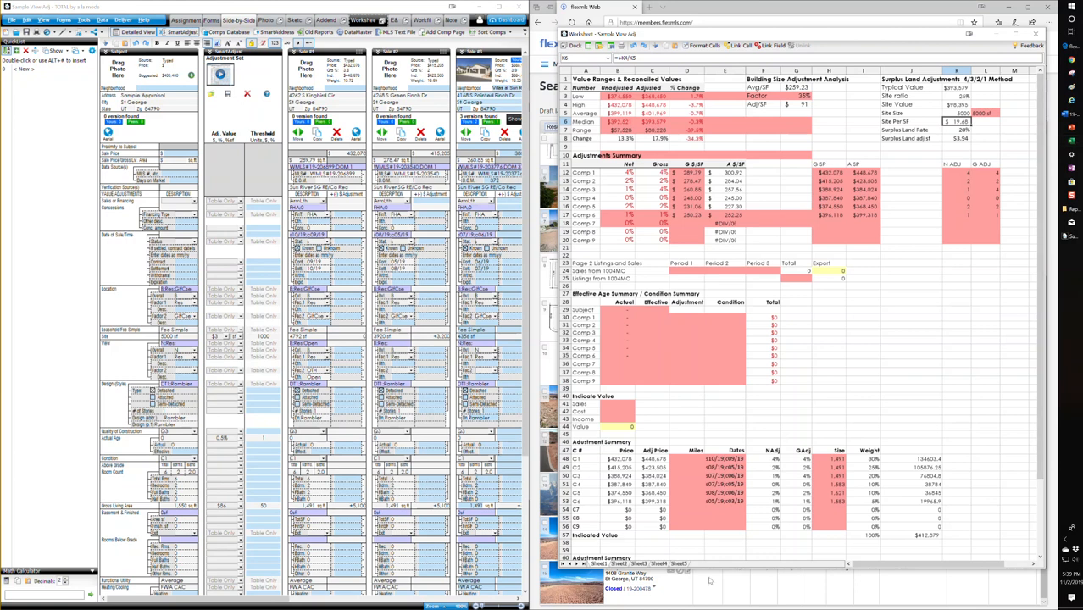
Step: Switch to the Size Adjustment Support workbook in Excel, narrow its window and clear the table selection
click(1073, 143)
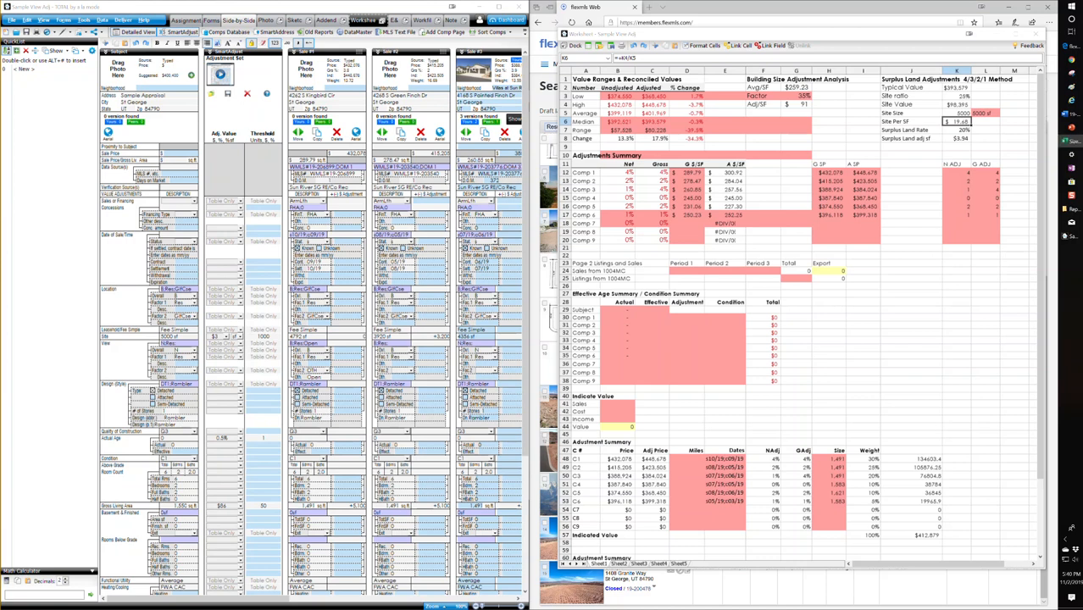
drag(1082, 132, 476, 83)
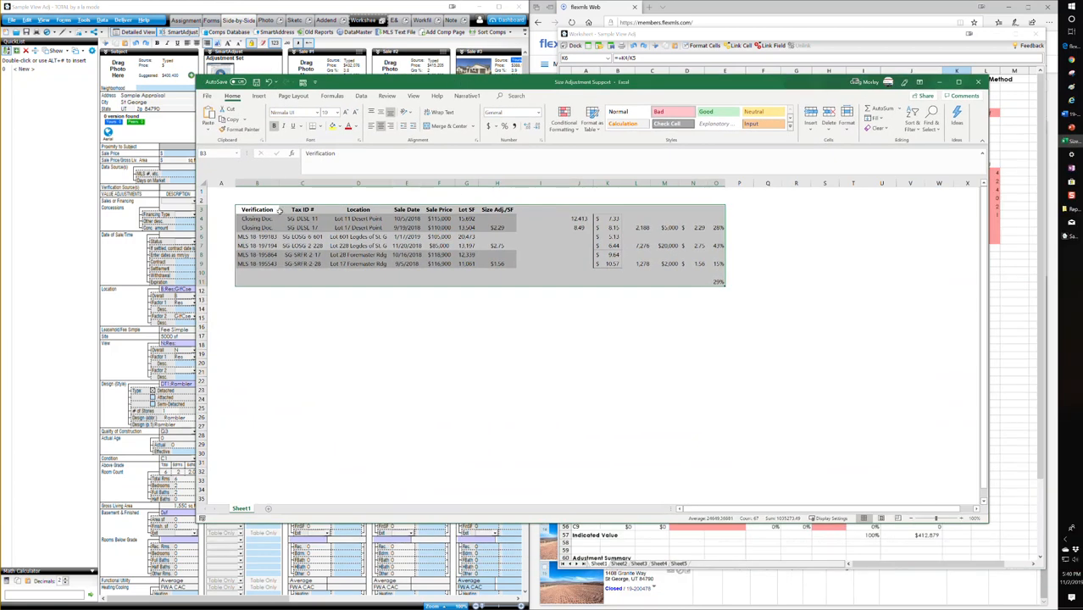
drag(198, 322, 406, 319)
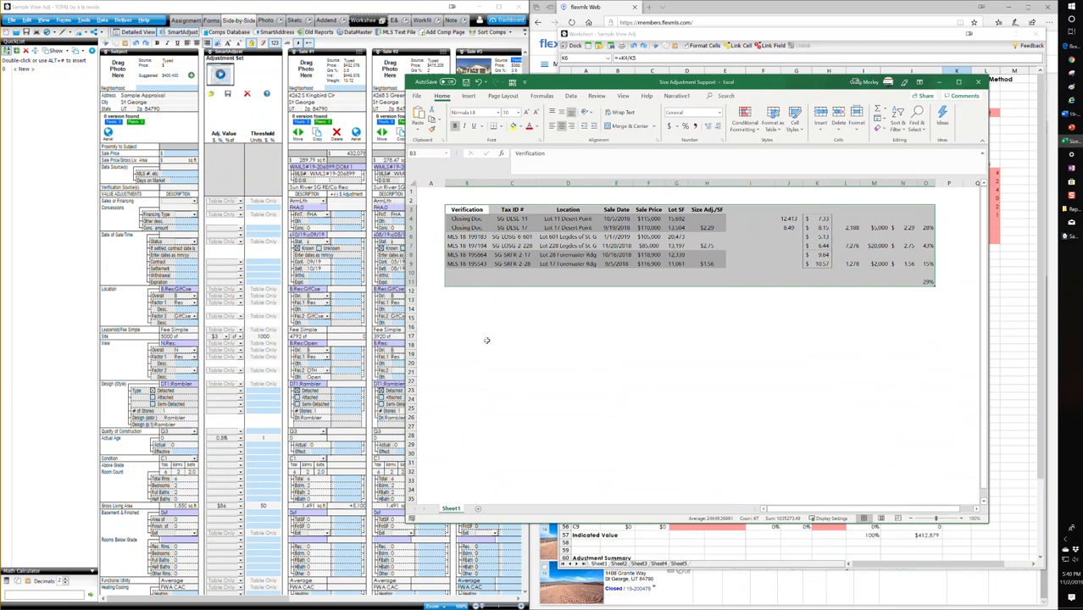
click(534, 337)
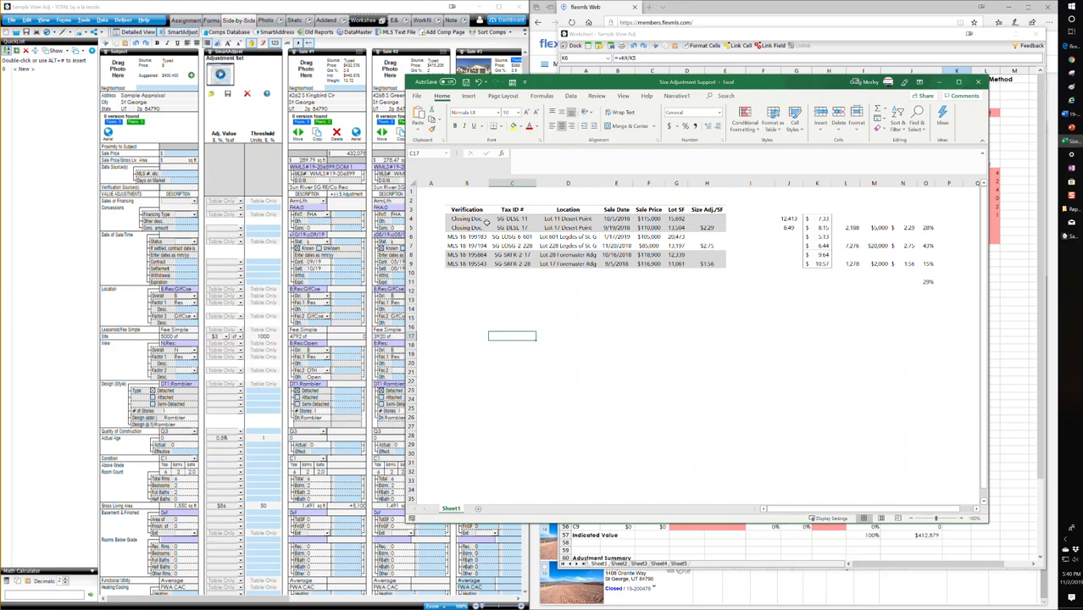
Step: Examine the paired lot sales, their price and size difference formulas and the averaged adjustment percentage, and close the workbook
click(512, 219)
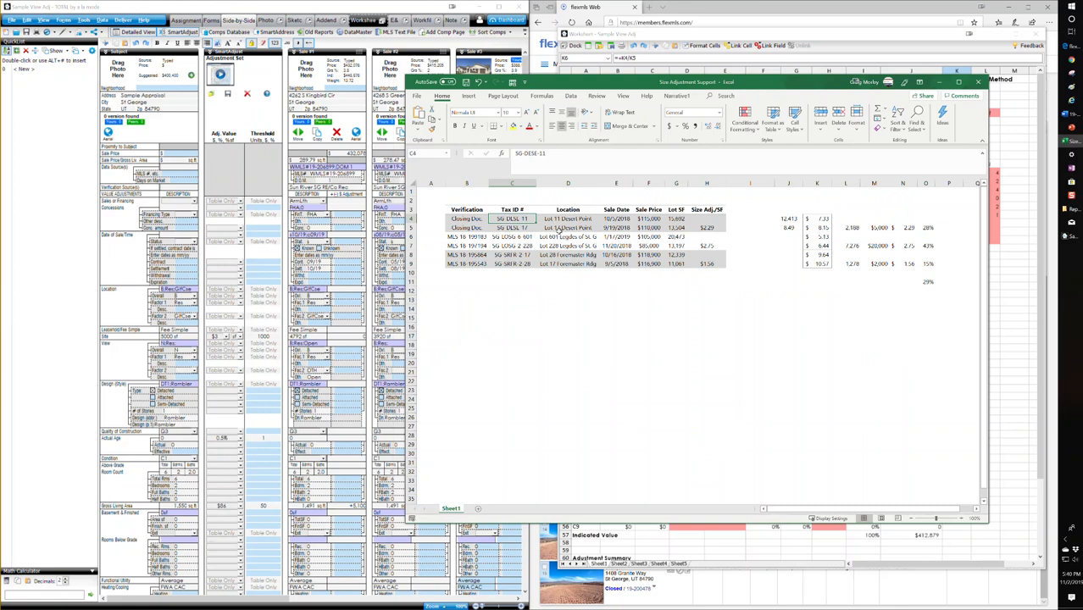
click(649, 218)
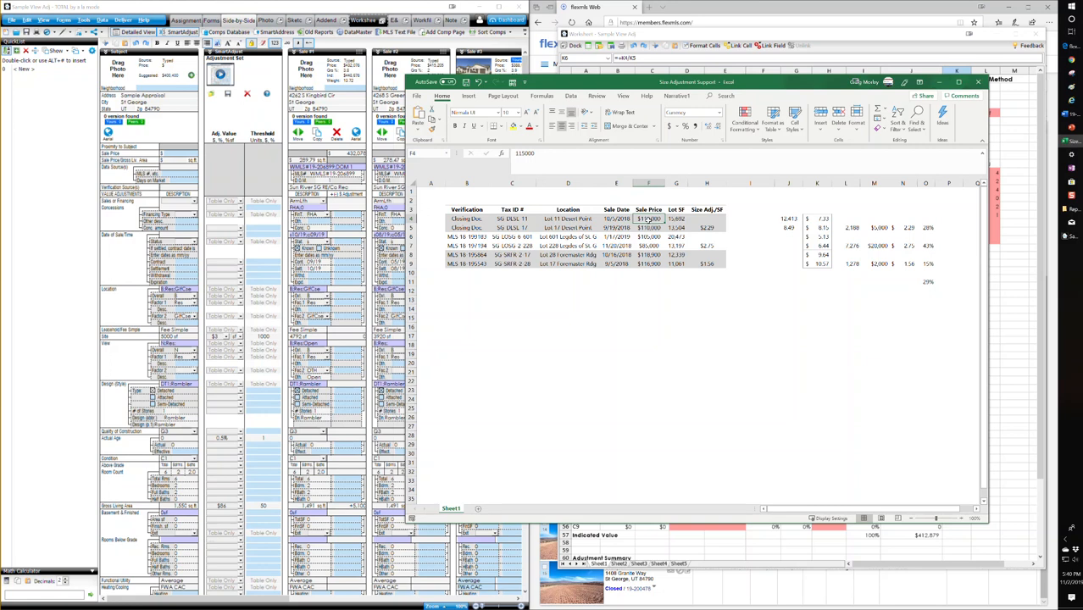
click(651, 228)
click(850, 229)
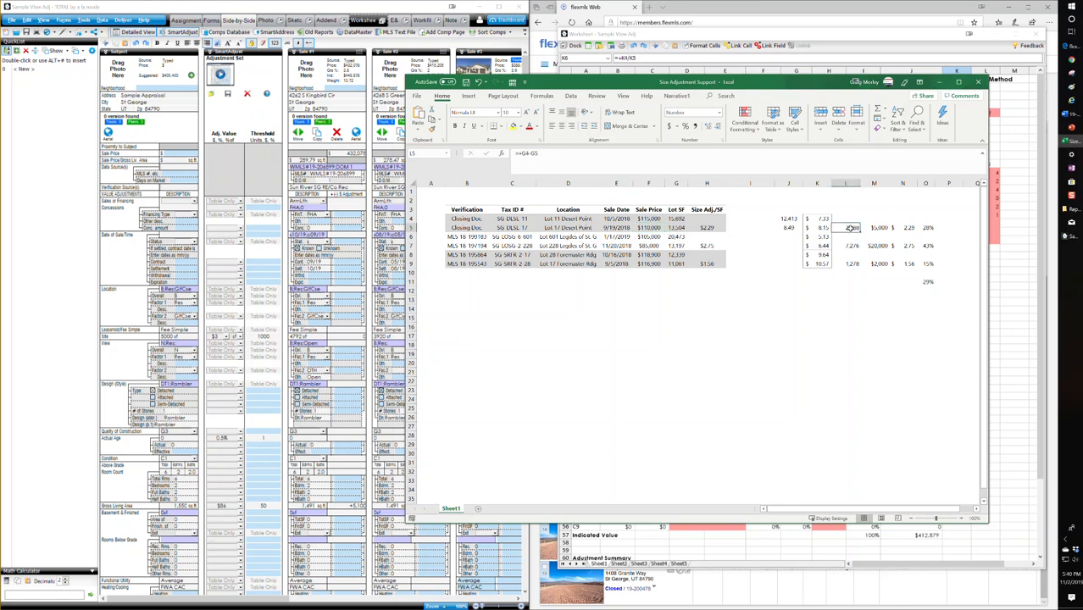
click(819, 220)
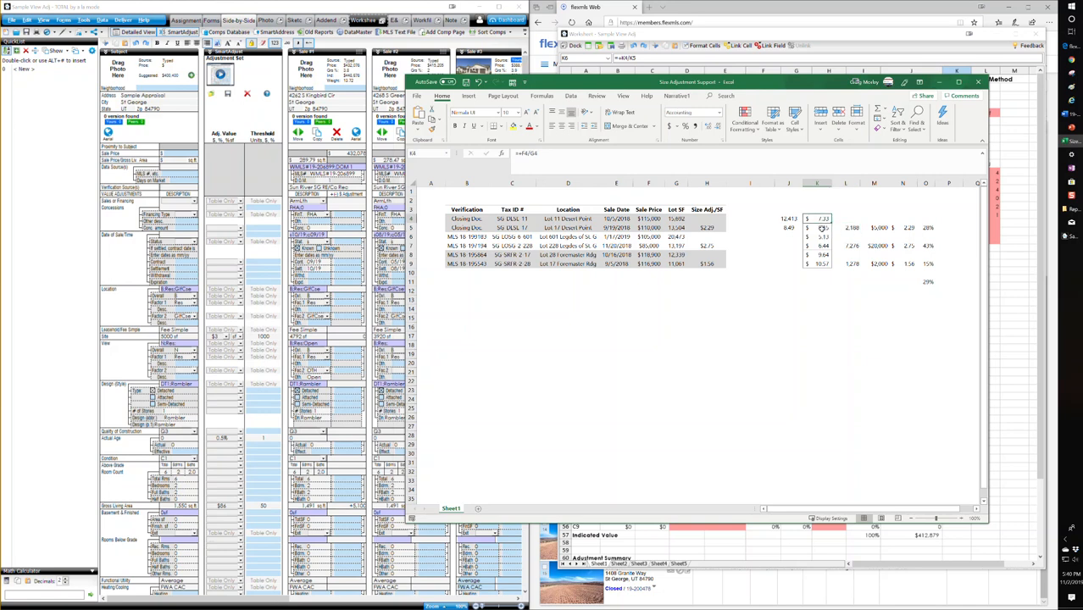
click(878, 228)
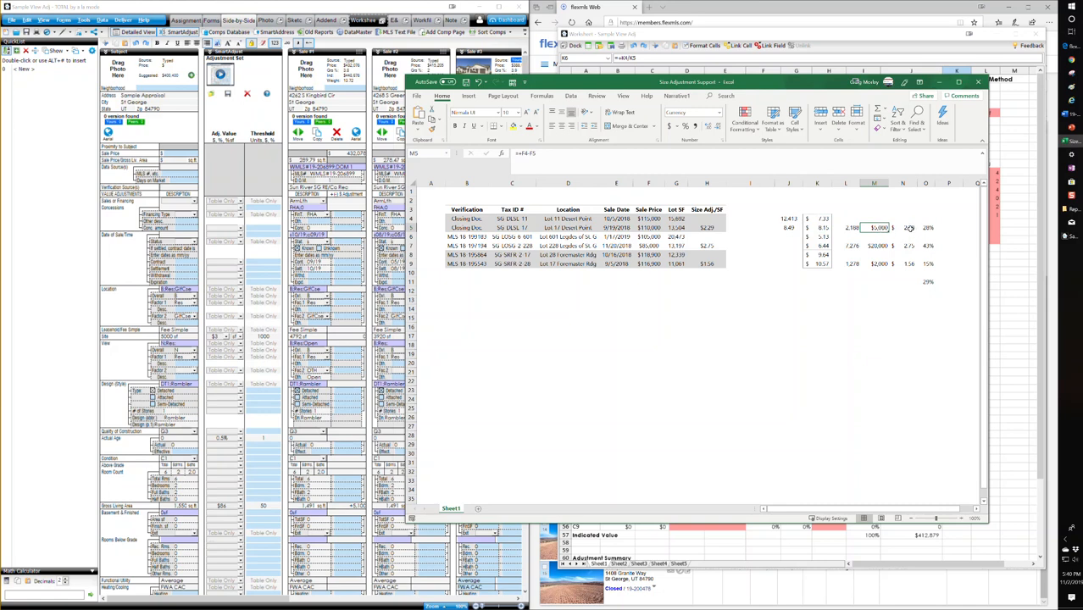
click(909, 228)
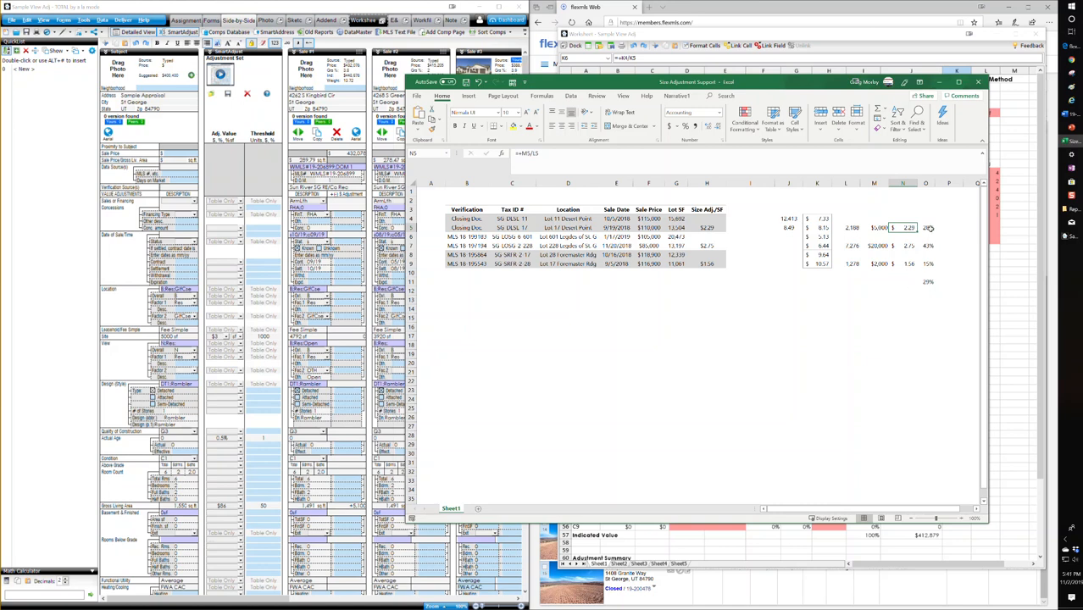
click(928, 246)
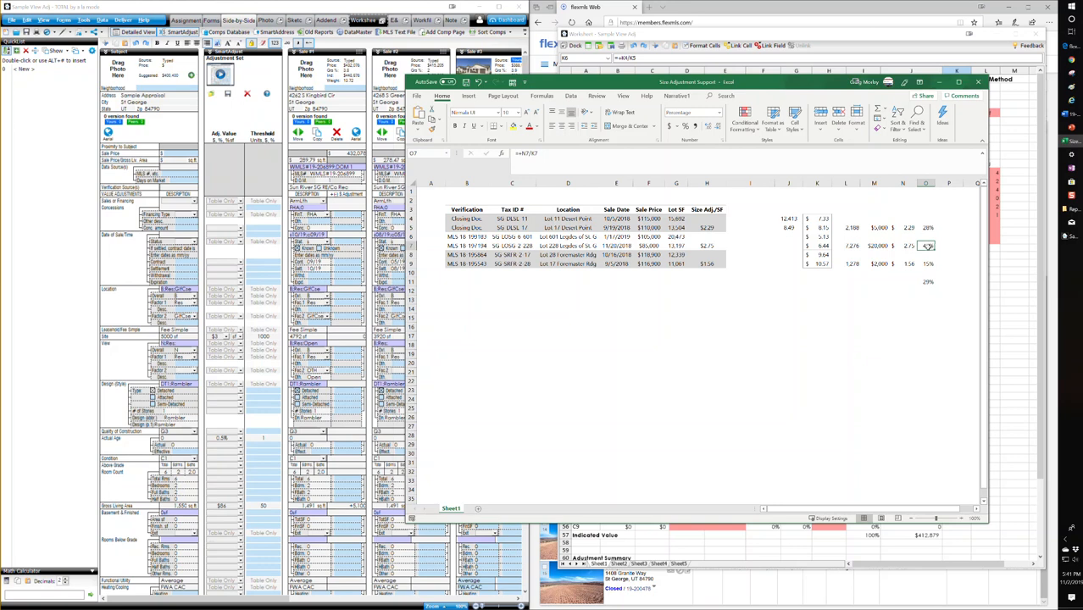
click(927, 272)
click(926, 264)
click(928, 283)
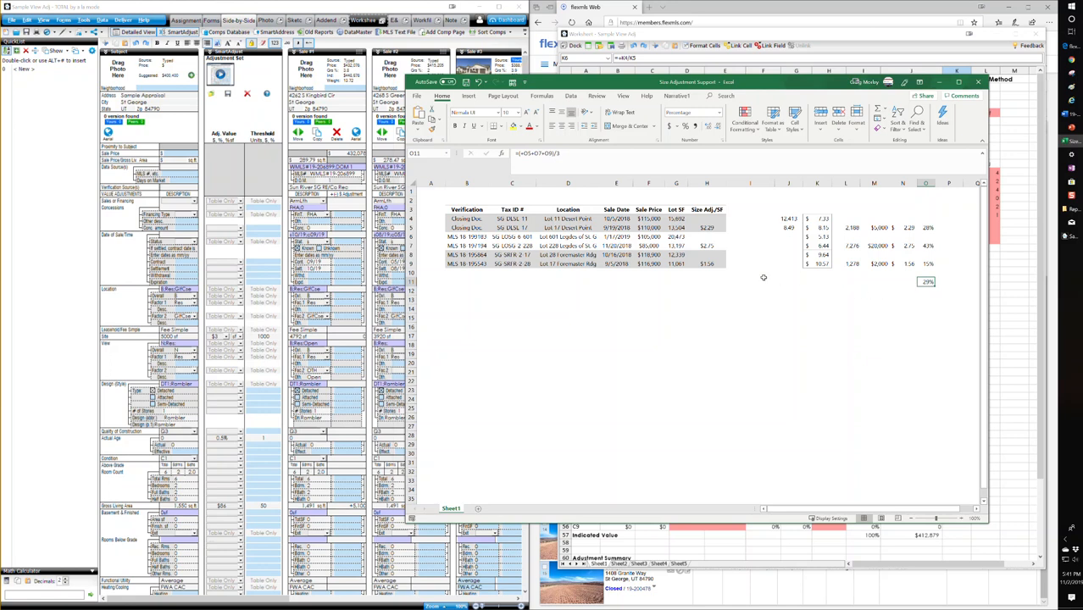
click(978, 81)
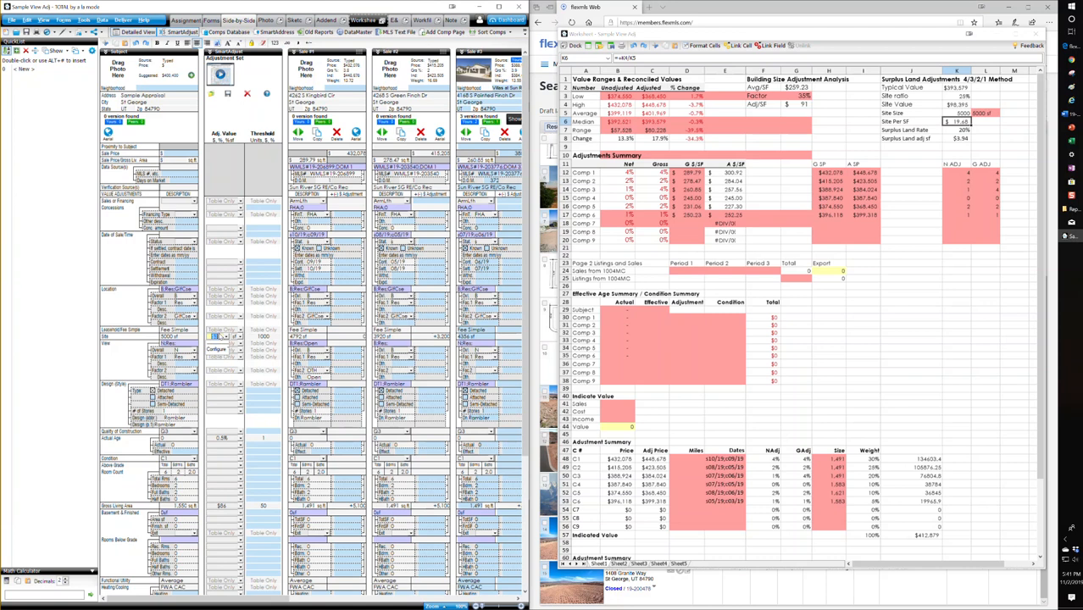
Step: Set the SmartAdjust values to $4 for site and $90 for gross living area, consulting the worksheet's average price per SF
text(4)
key(Tab)
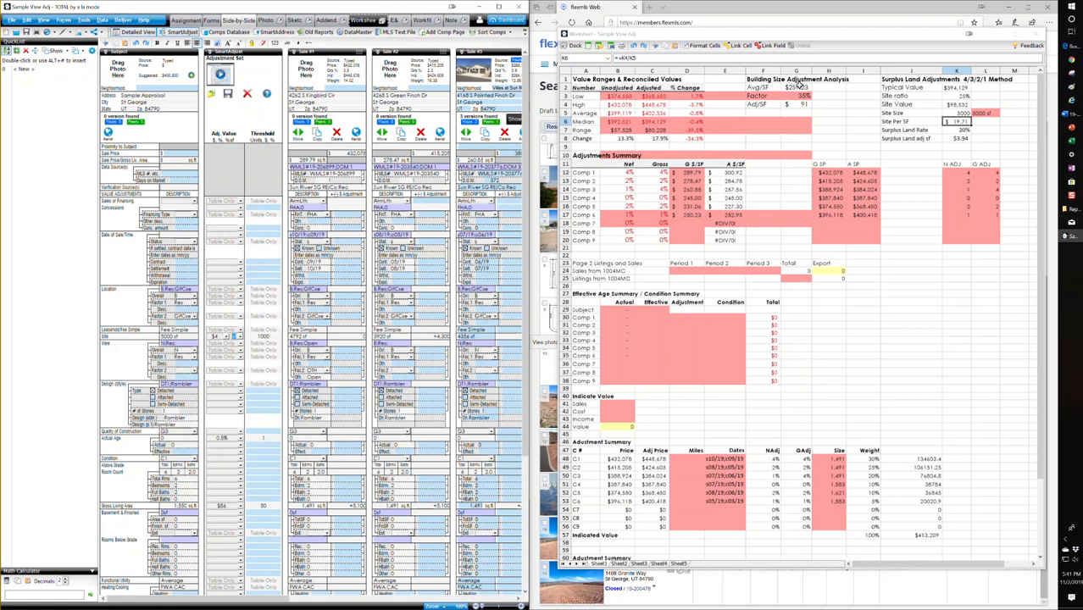
click(797, 88)
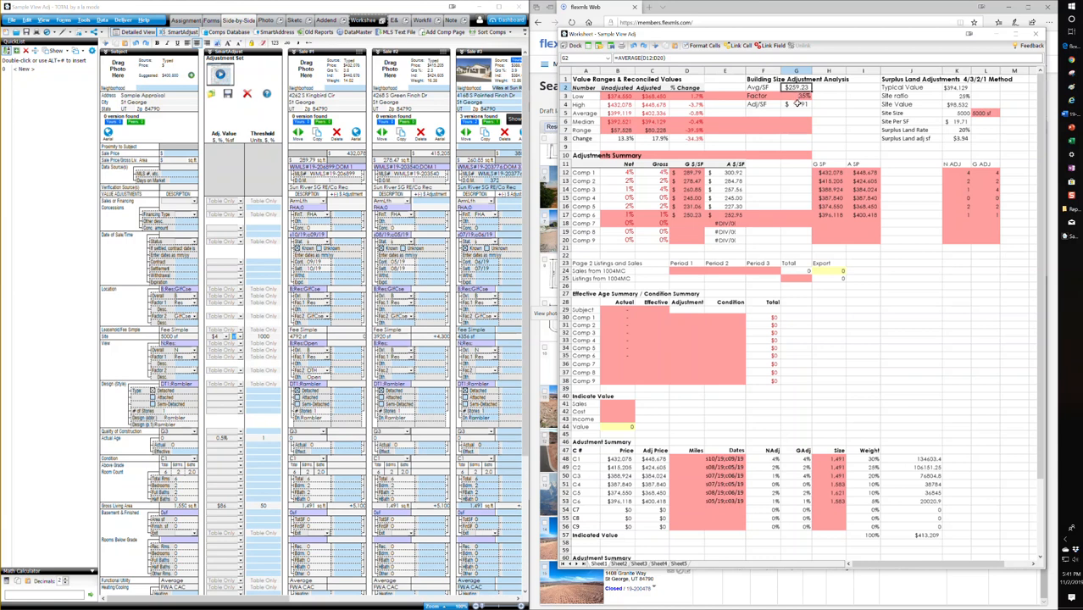
click(224, 506)
text(90)
key(Tab)
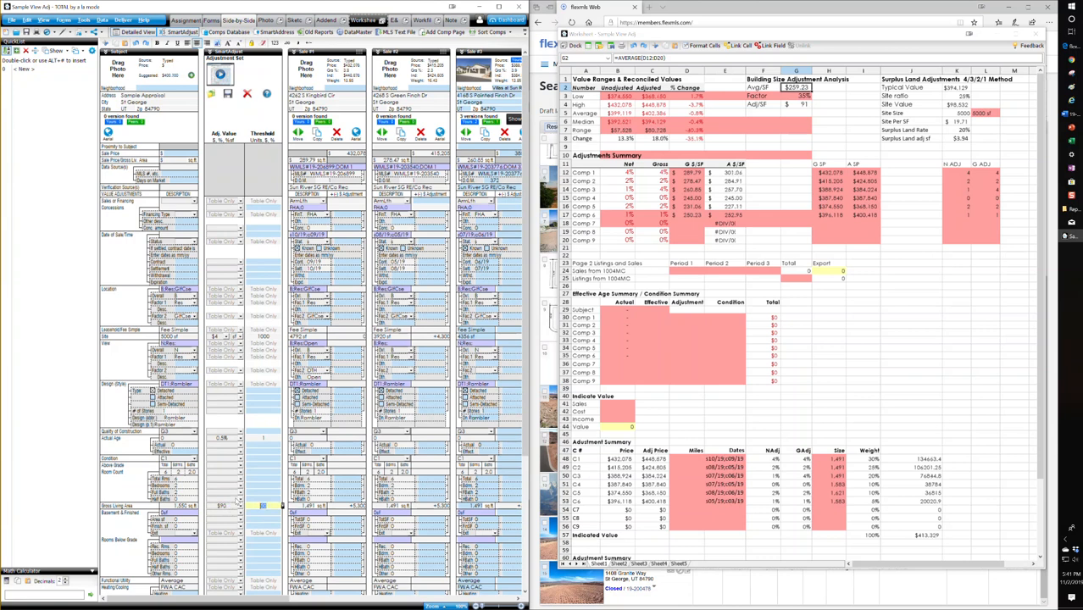
Step: Return to the appraisal report forms and review the View entries and adjustments across comparables 1 to 6
click(211, 20)
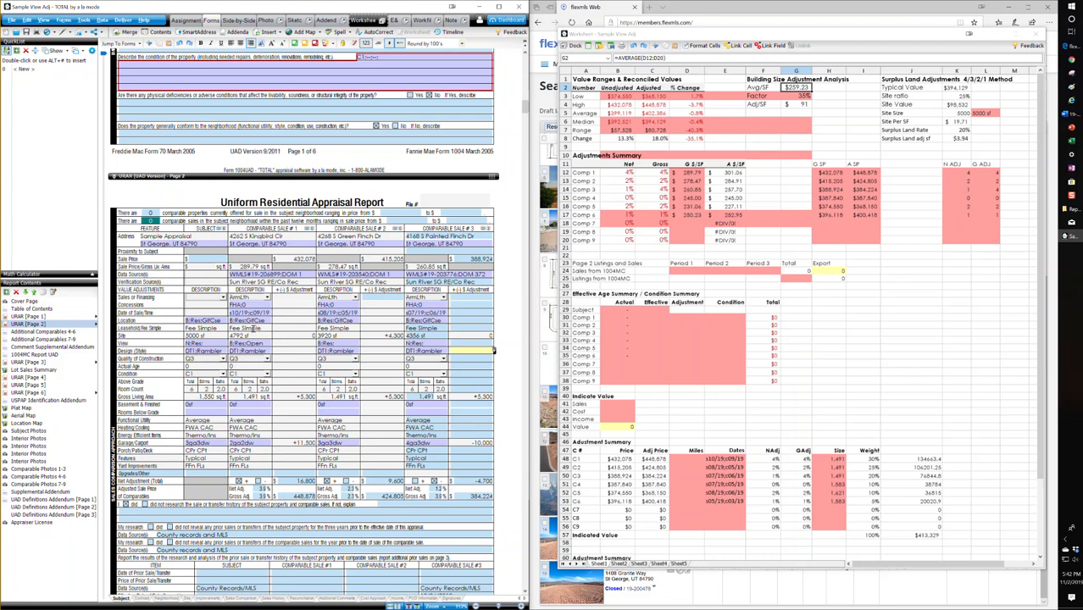
click(254, 343)
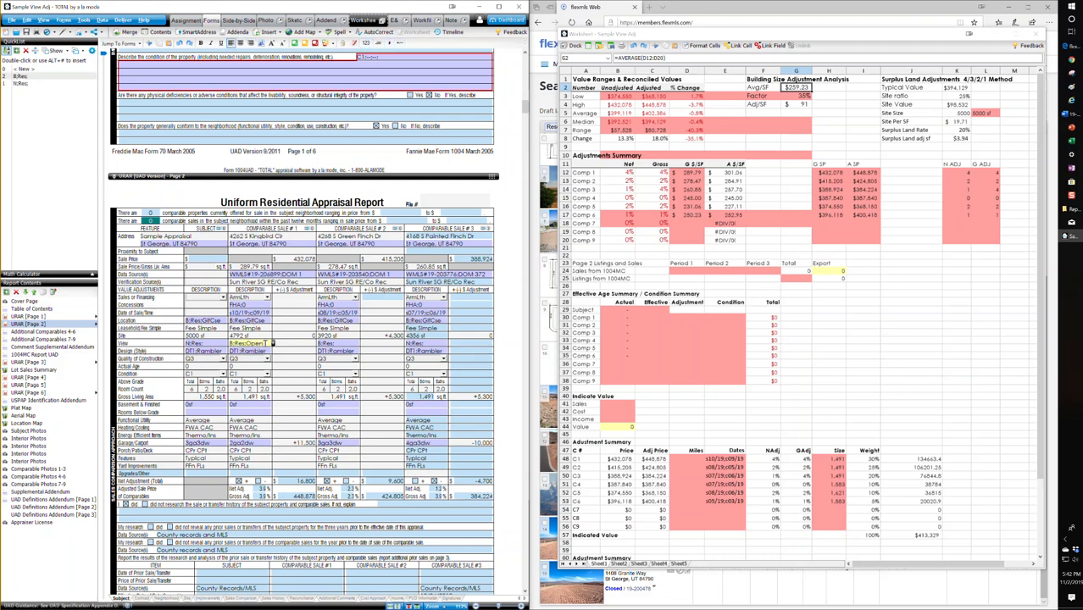
click(345, 343)
click(470, 459)
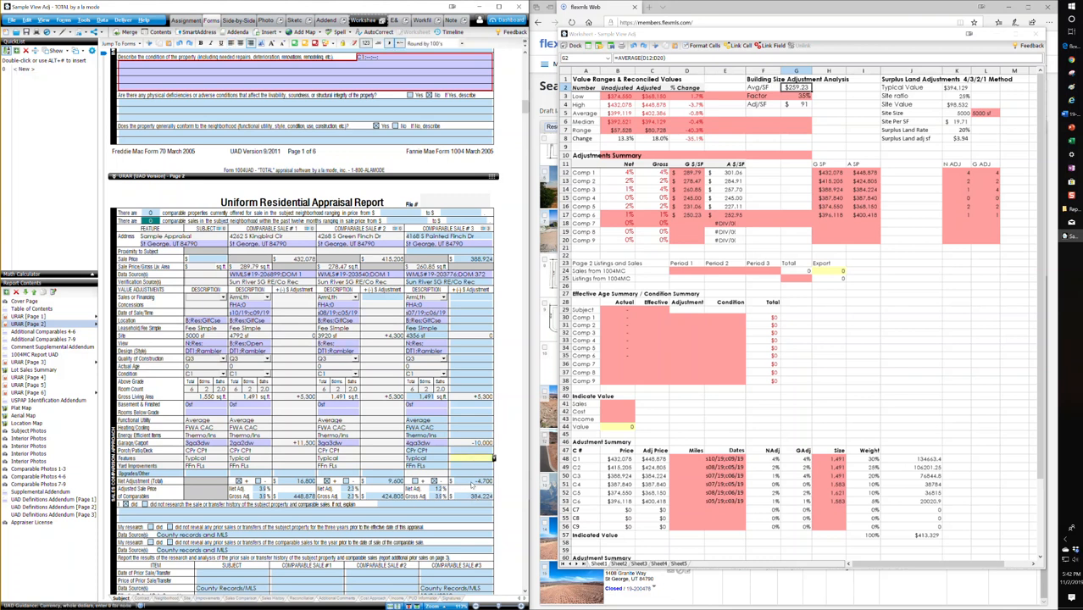
click(439, 344)
scroll(438, 345, down, 15)
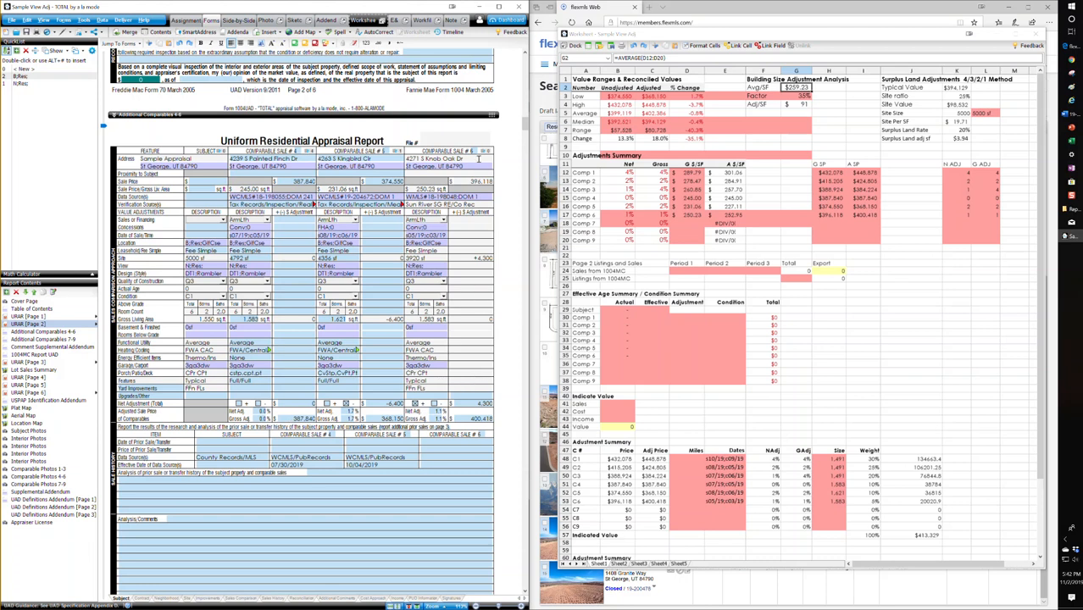
click(479, 158)
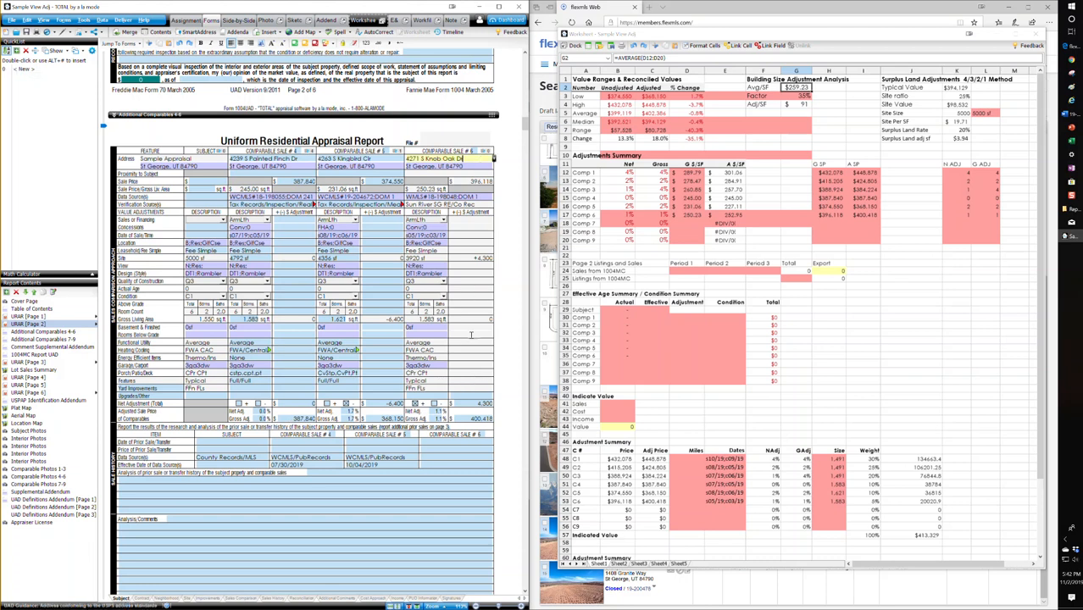
scroll(373, 411, up, 1)
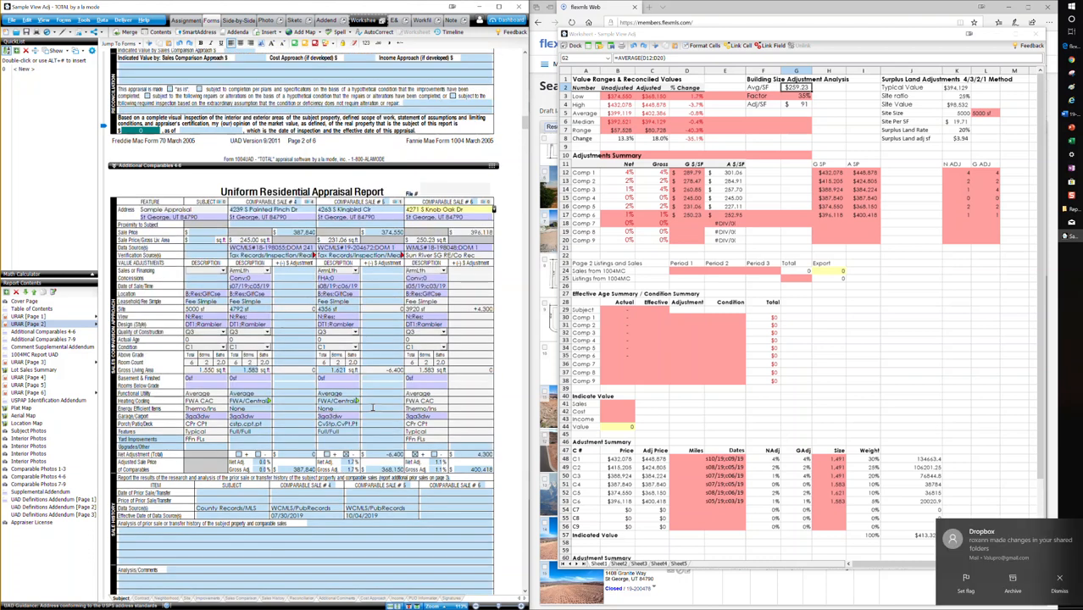
scroll(341, 429, up, 10)
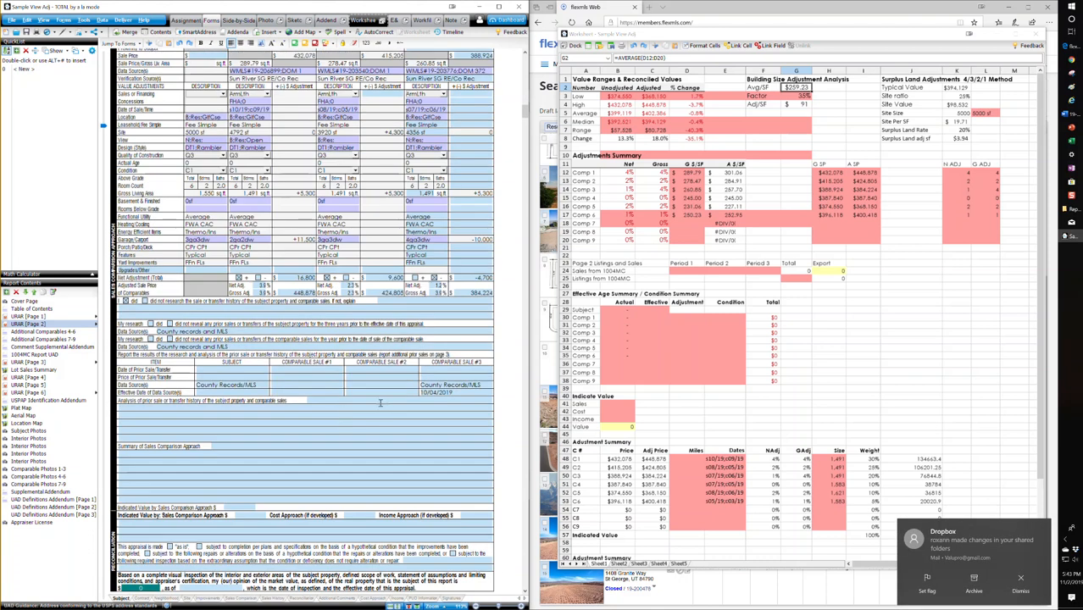
scroll(380, 436, up, 1)
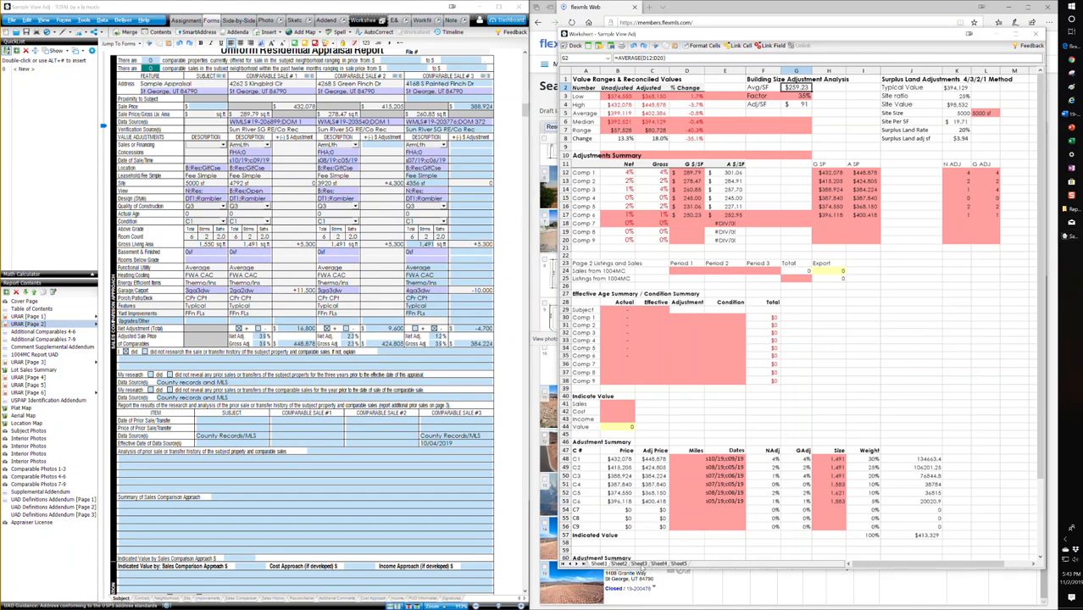
Step: Show the Componentized Value sheet, and switch to the Auburn Hills report in Word to examine its lot-to-home price analysis
click(641, 564)
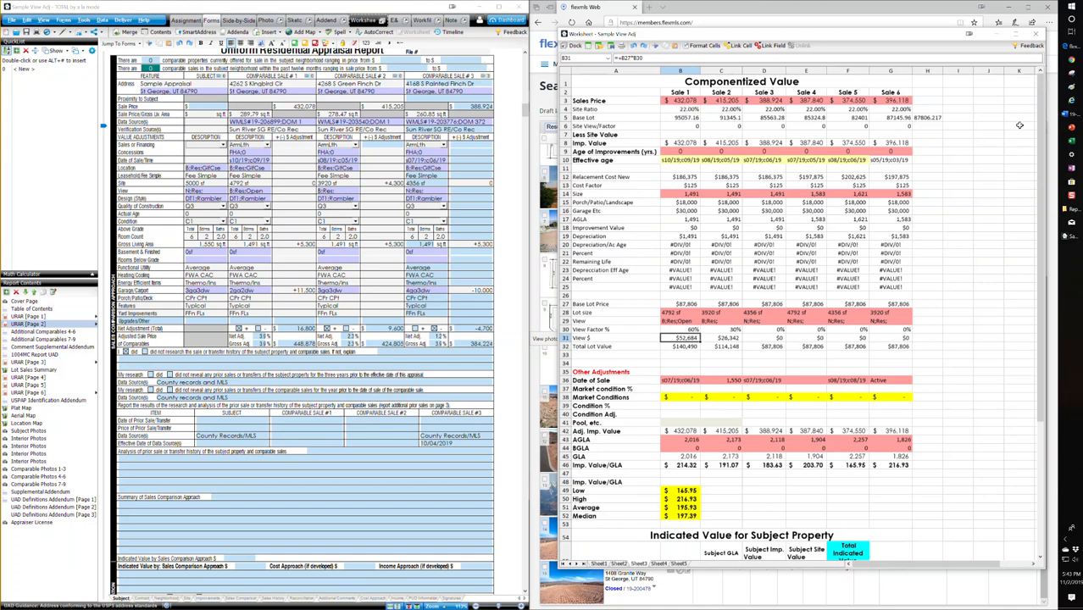
click(1065, 116)
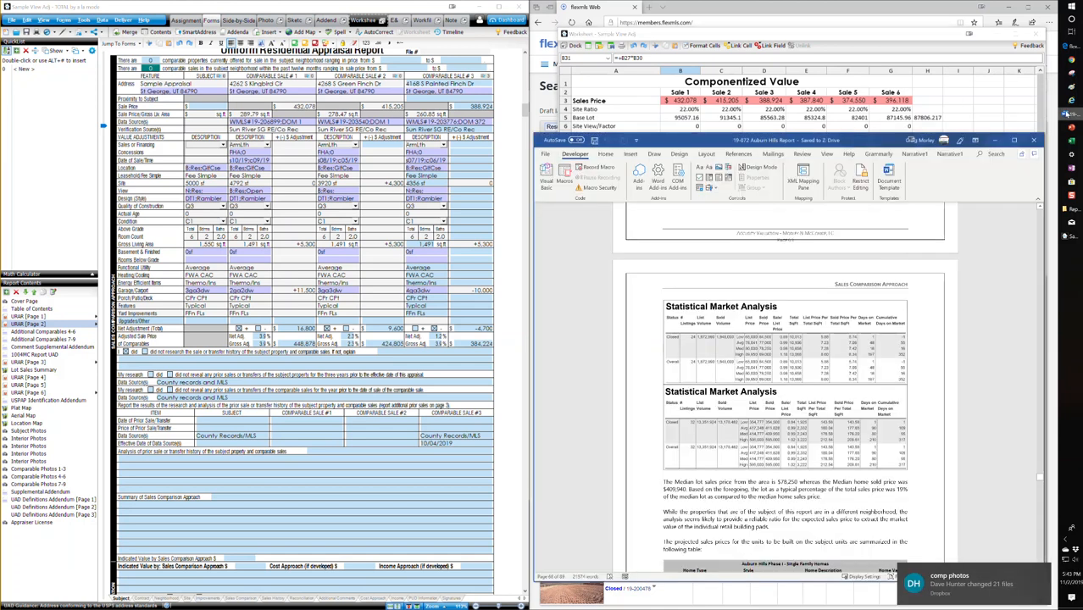
scroll(770, 322, down, 2)
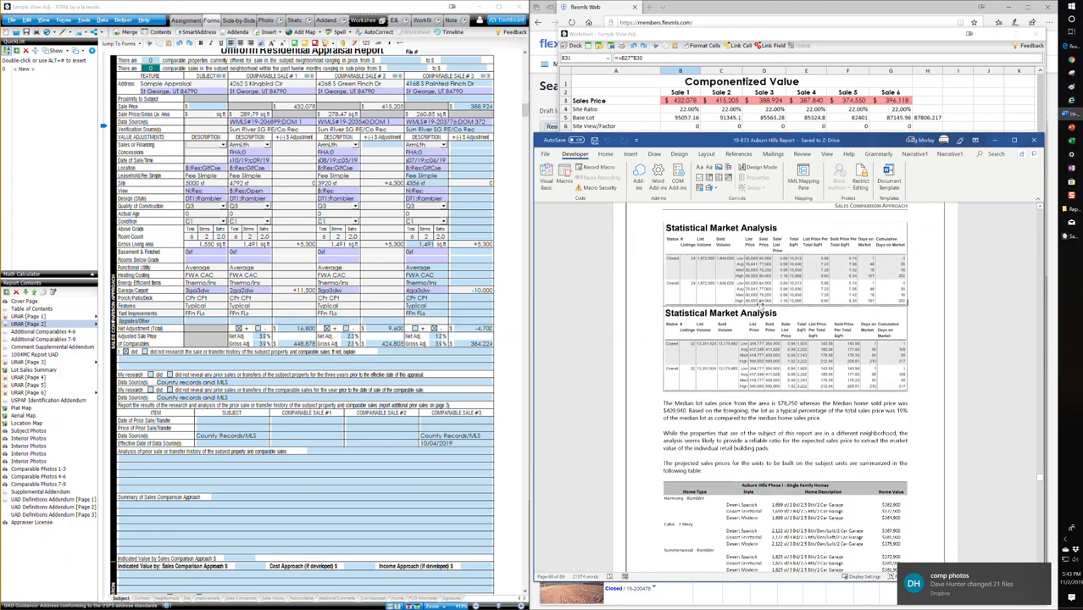
click(703, 262)
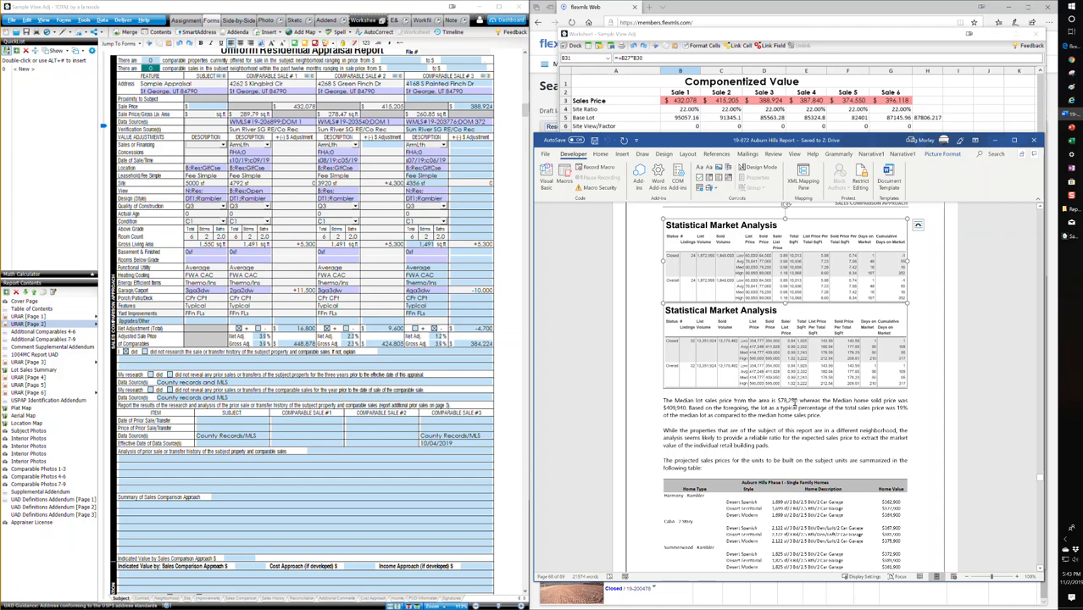
click(782, 401)
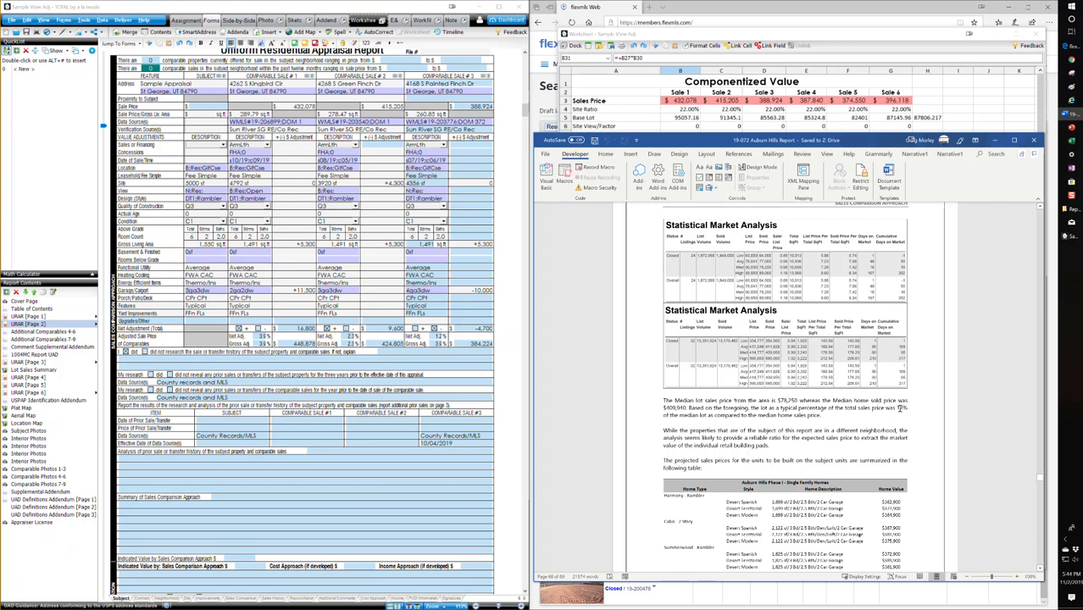
Step: Examine the lot-to-home price percentage statement in the Auburn Hills report, and return to the Componentized Value worksheet
drag(907, 408, 829, 408)
click(834, 407)
drag(907, 409, 863, 409)
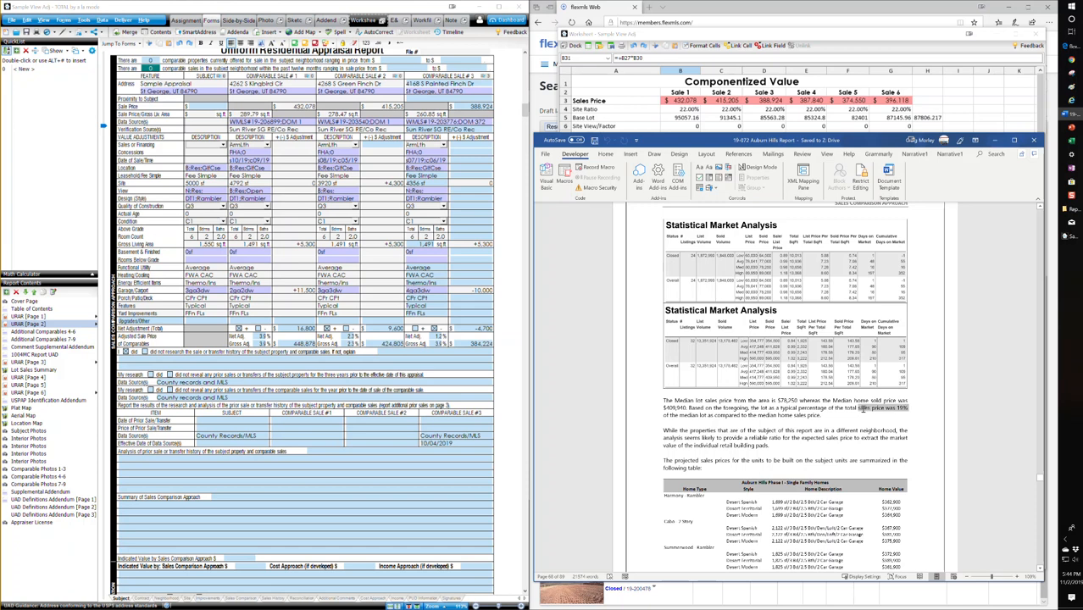
click(862, 428)
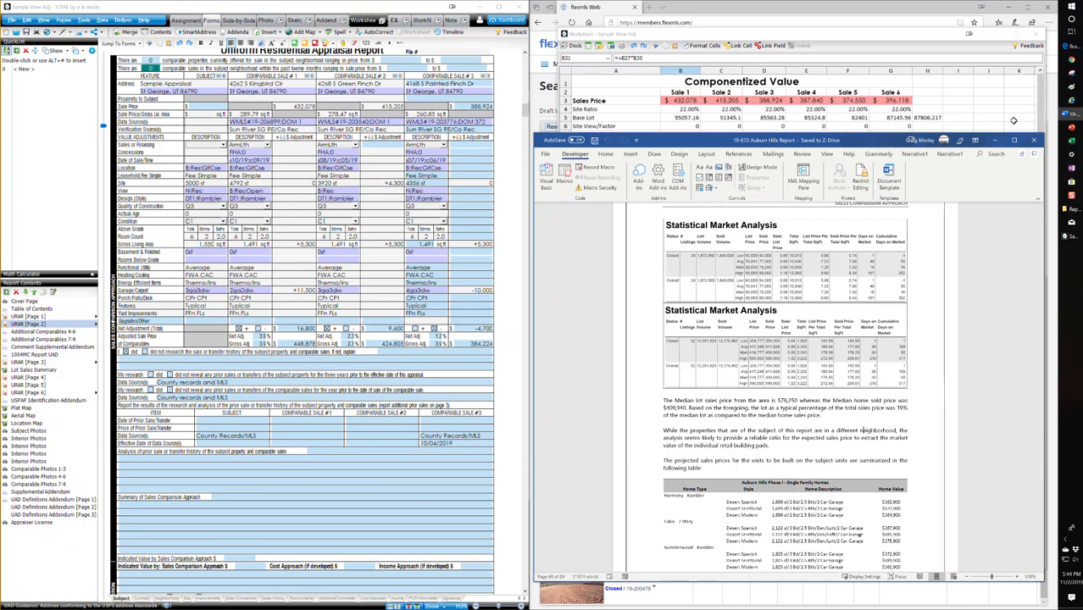
click(996, 141)
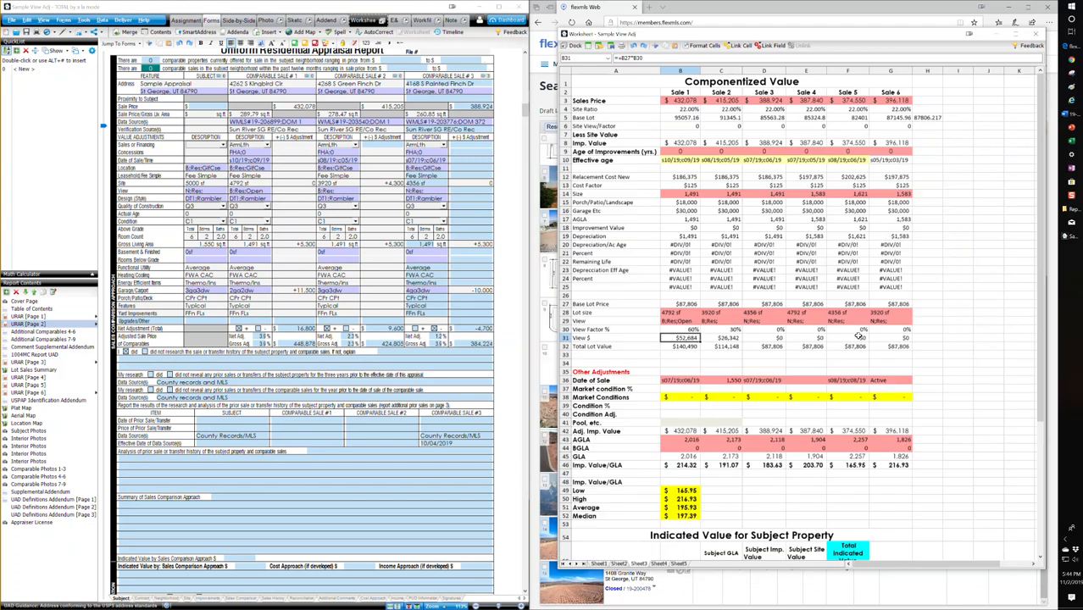
Step: Examine the worksheet's Site Ratio and Base Lot entries, the averaging formula in H5 and the Base Lot Price cells linked to it
click(685, 110)
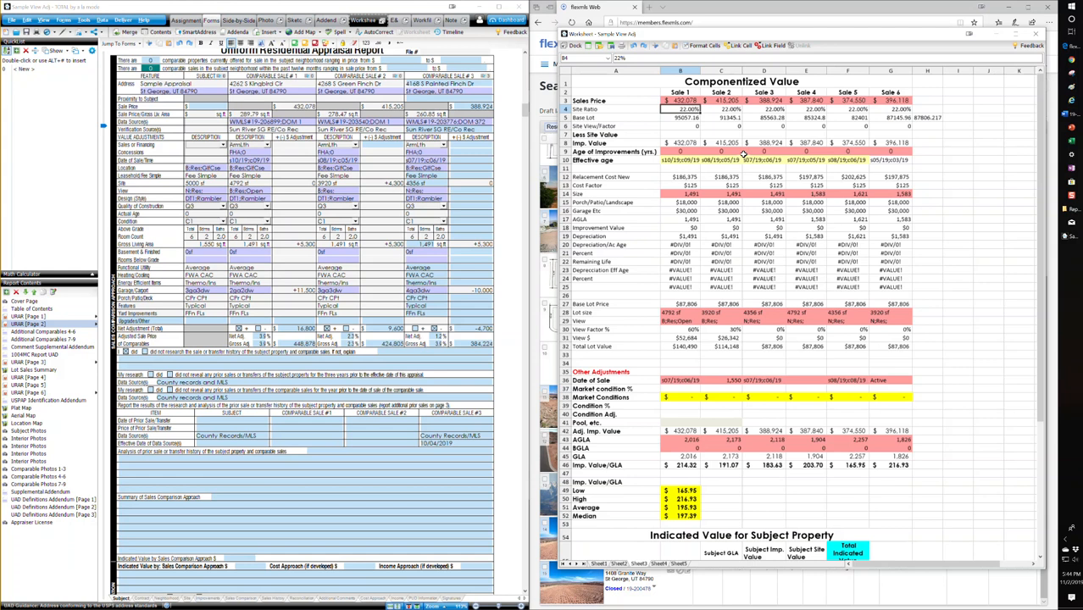
click(691, 119)
click(690, 135)
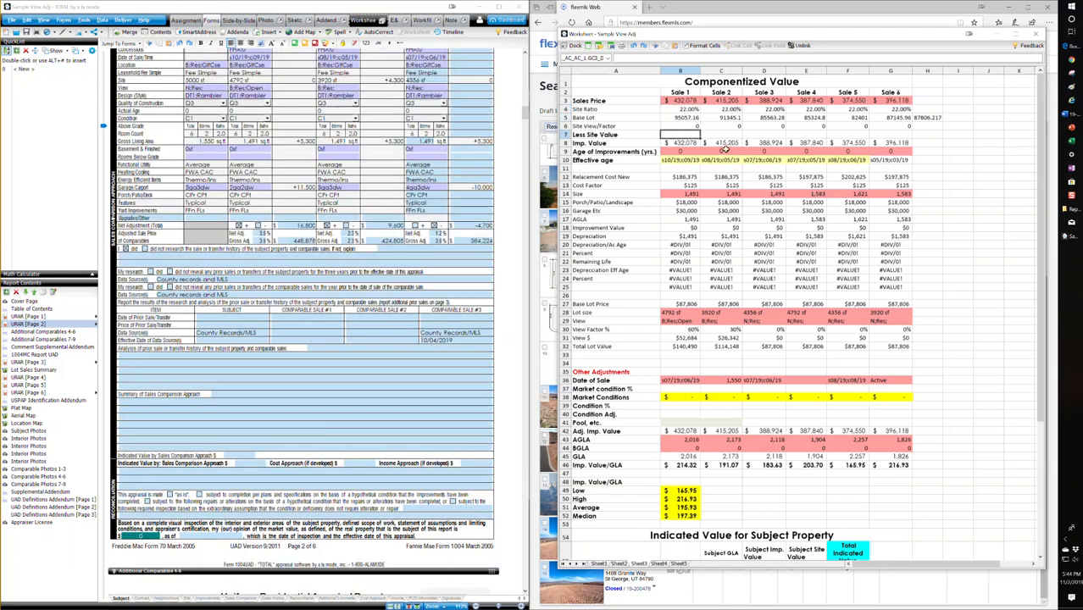
click(965, 194)
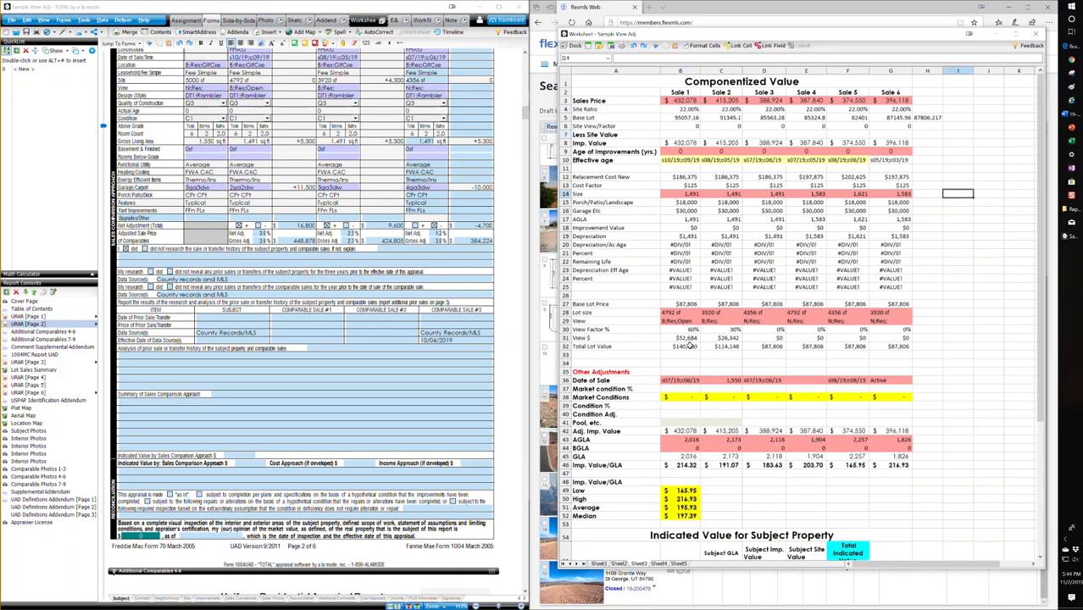
click(681, 304)
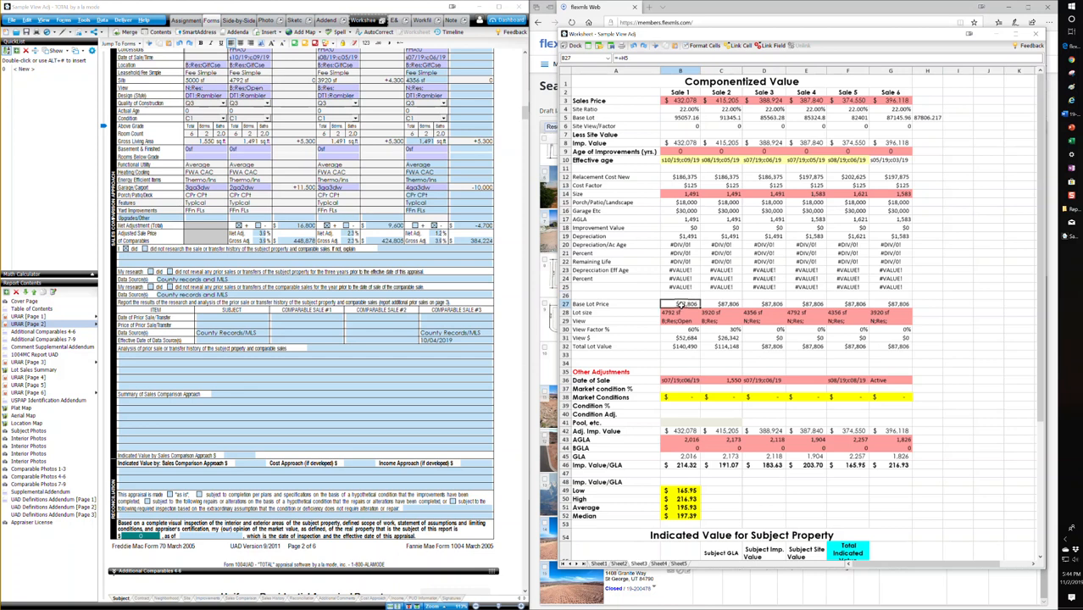
click(719, 303)
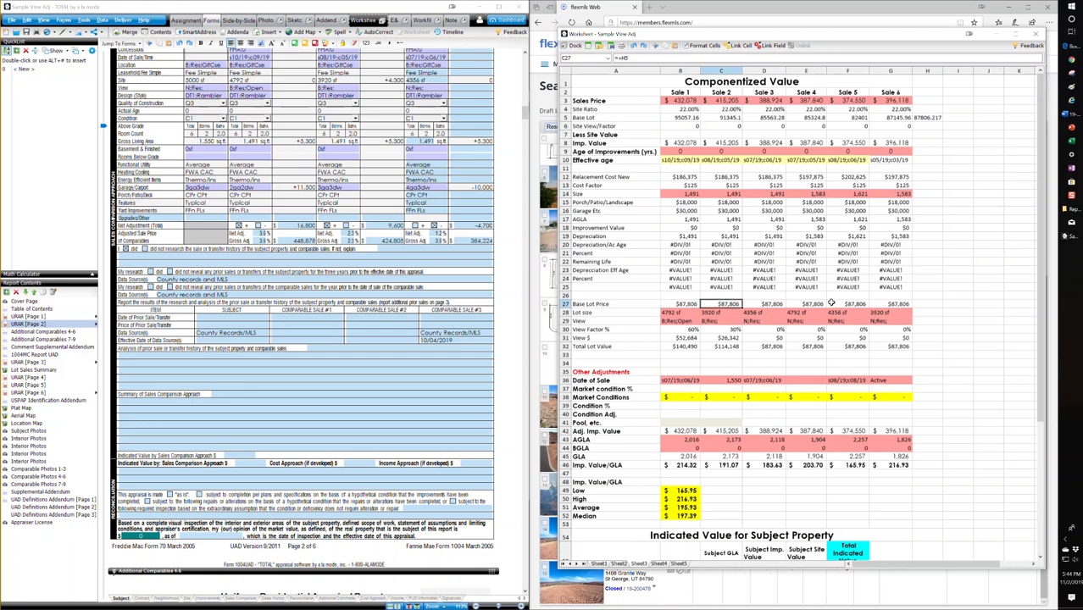
click(920, 118)
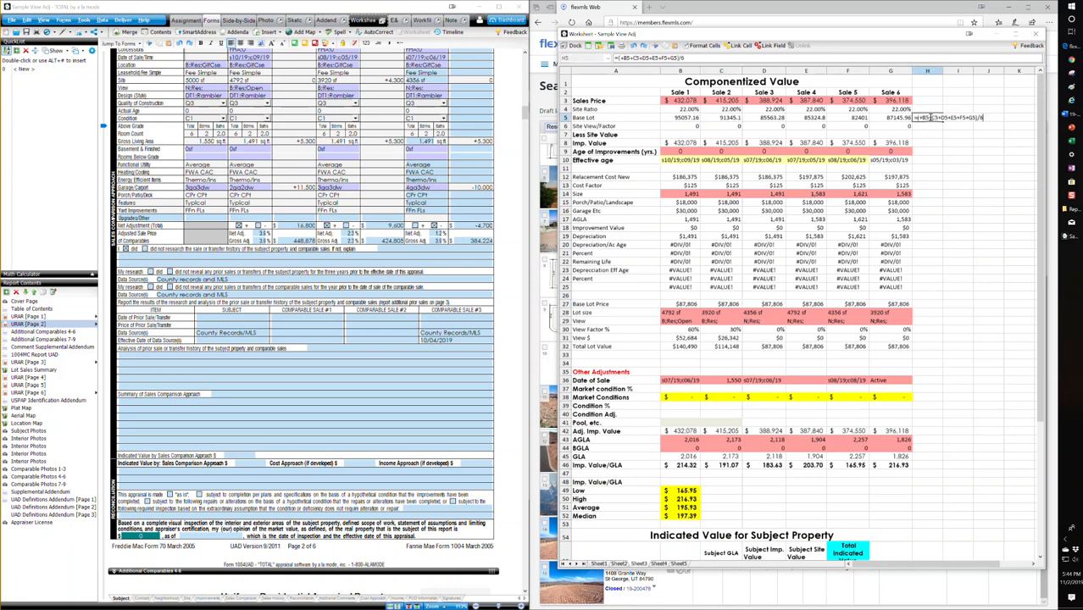
click(690, 304)
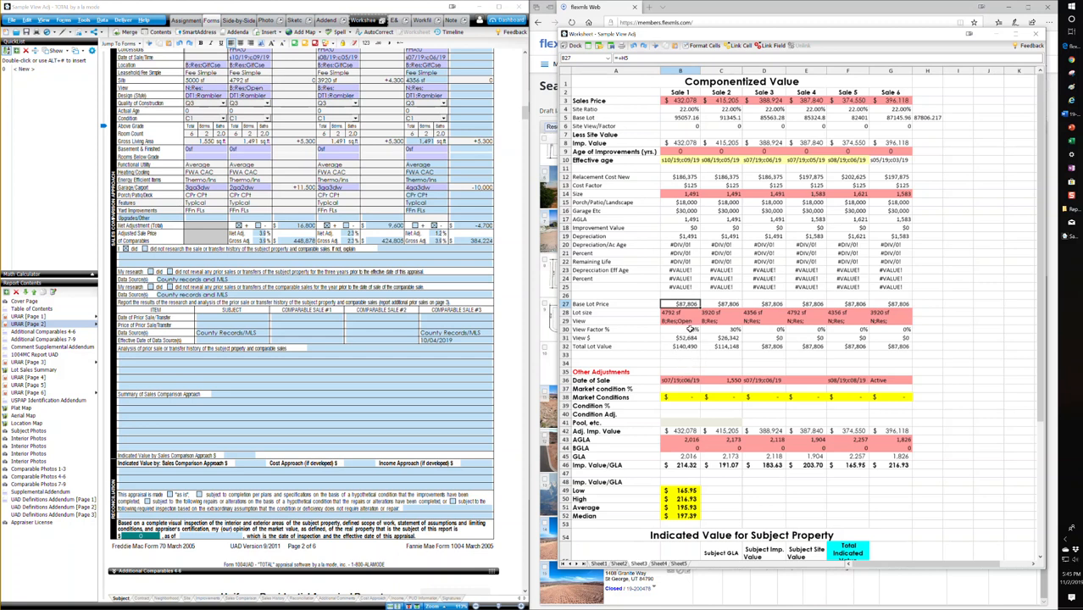
click(726, 357)
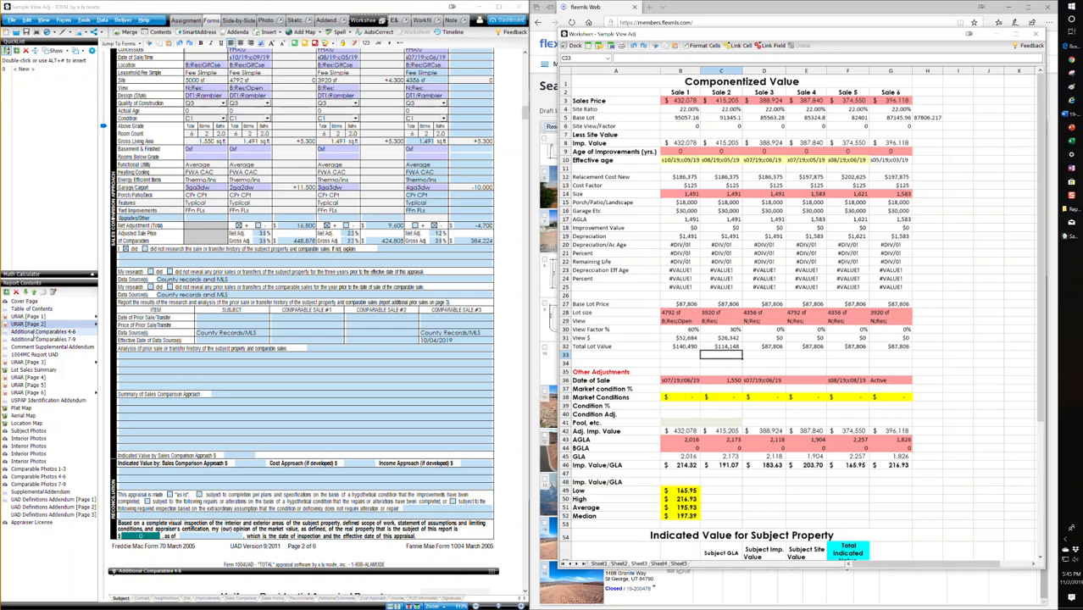
Step: Open the Comment Supplemental Addendum and examine the VIEW commentary on adjustments based on a percentage of base lot price
click(51, 347)
scroll(285, 344, down, 3)
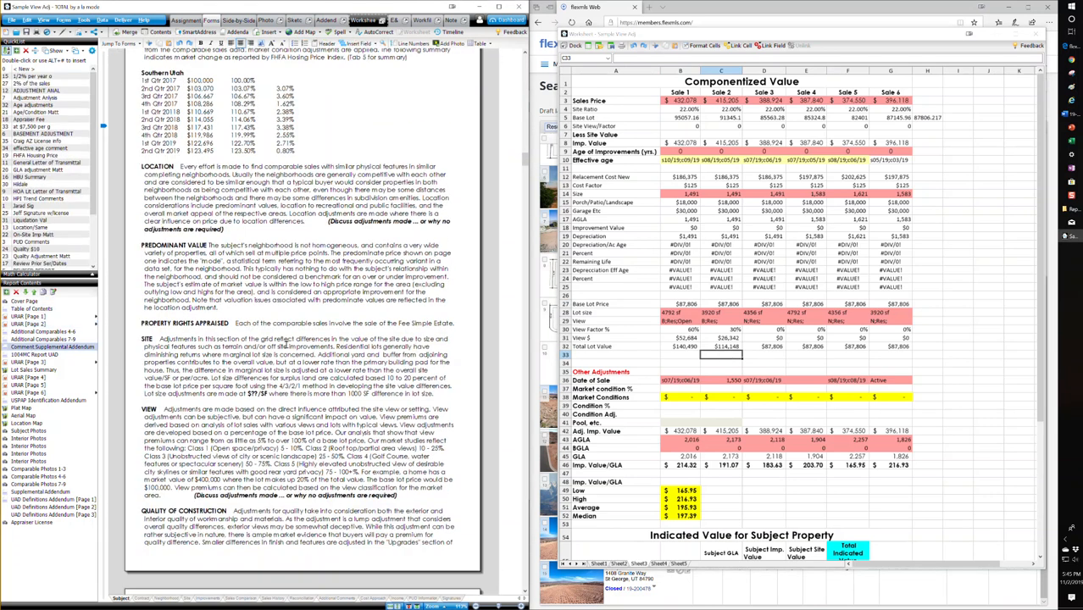
scroll(287, 345, down, 6)
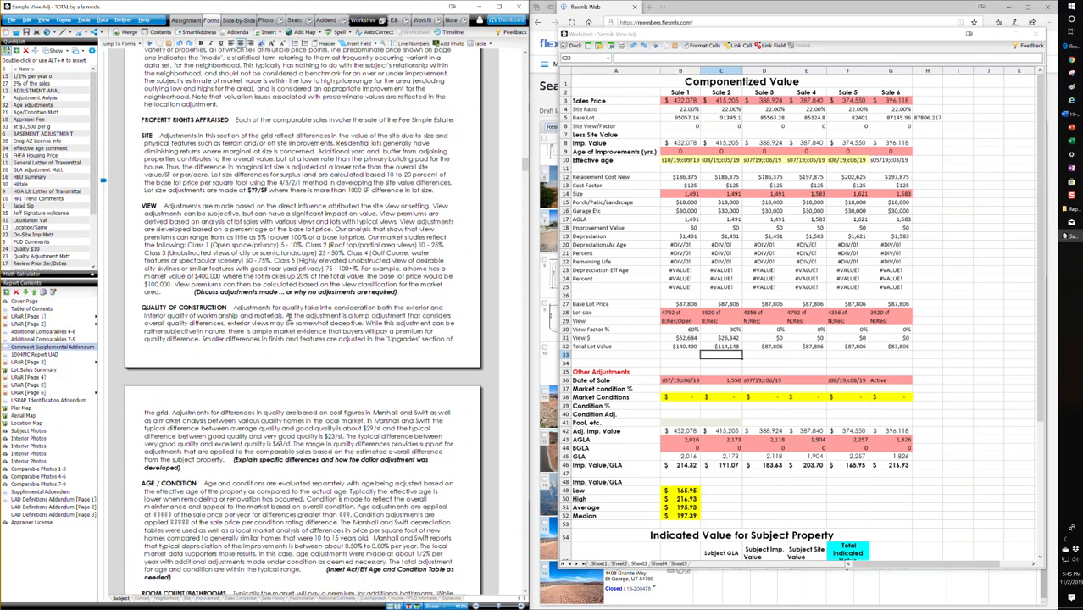
scroll(271, 213, down, 2)
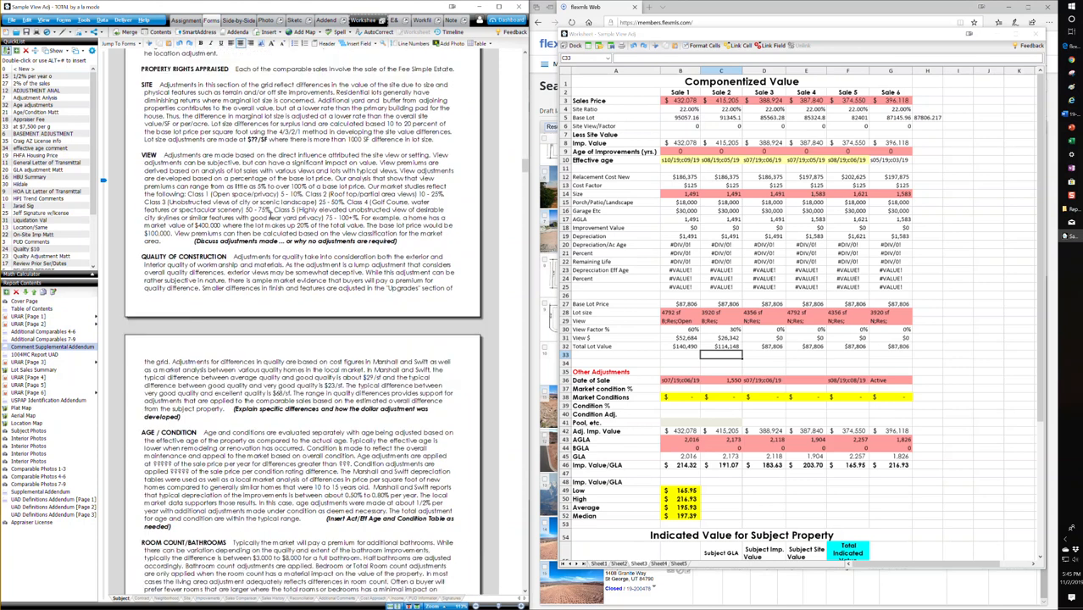
drag(410, 179, 191, 241)
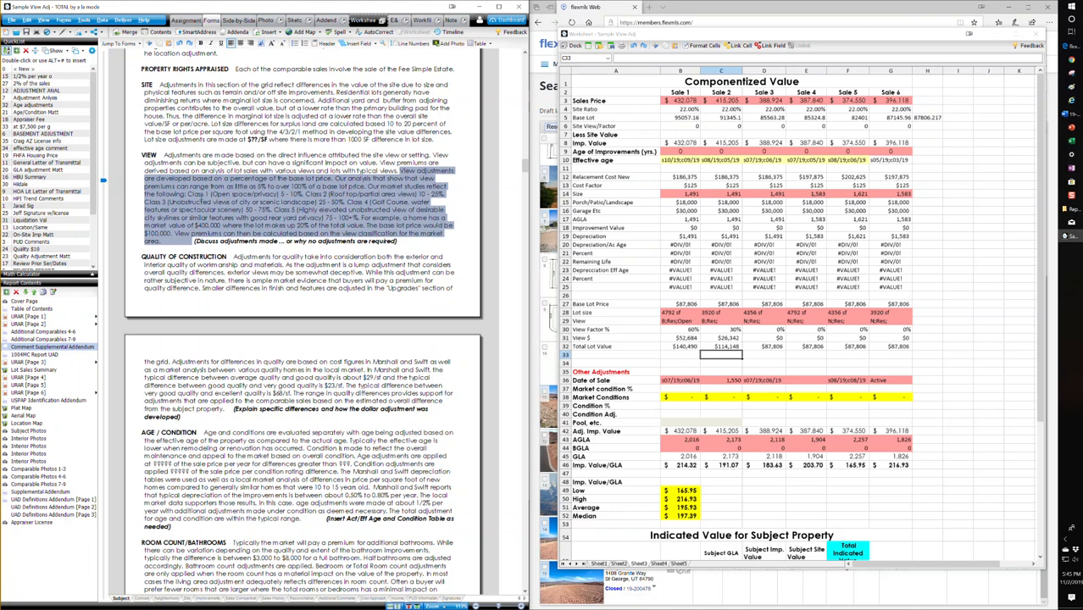
Step: Examine the premium ranges for view Classes 1 to 5 and the complete VIEW commentary paragraph
drag(188, 195, 303, 196)
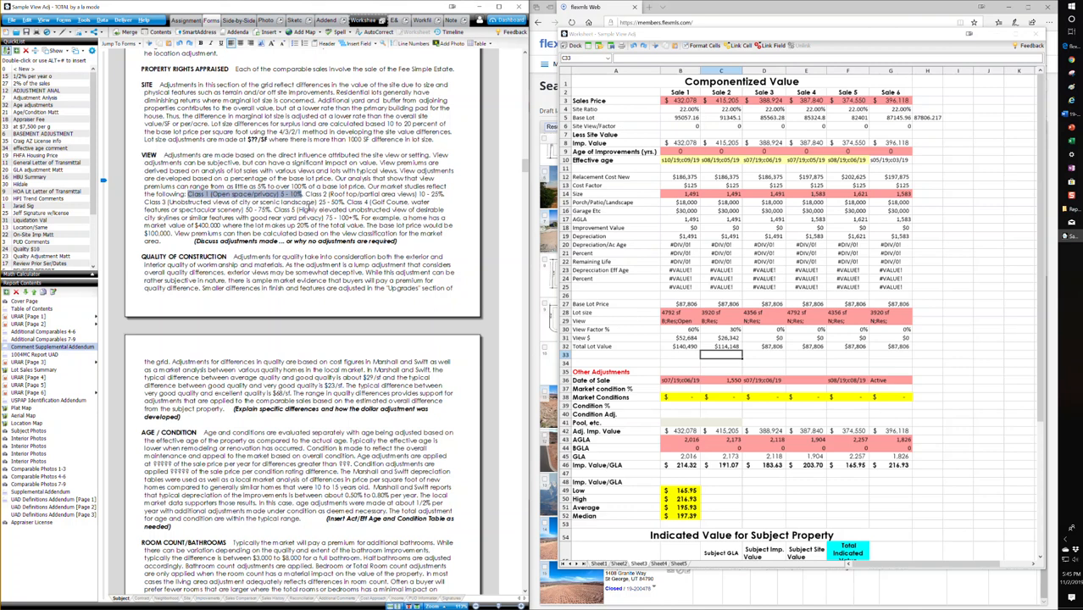
drag(305, 194, 446, 194)
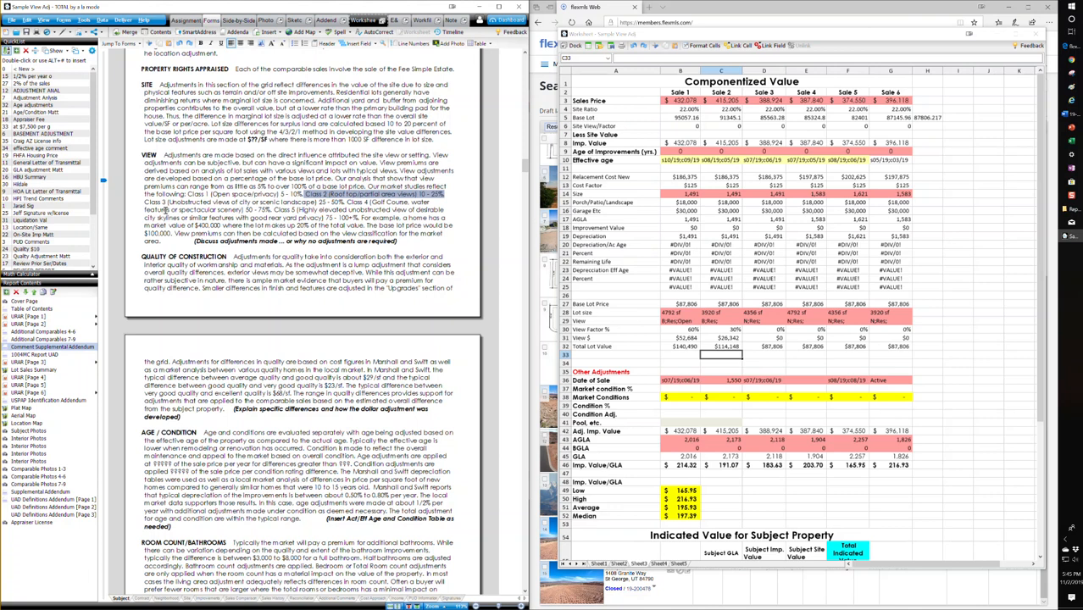
drag(147, 204, 348, 203)
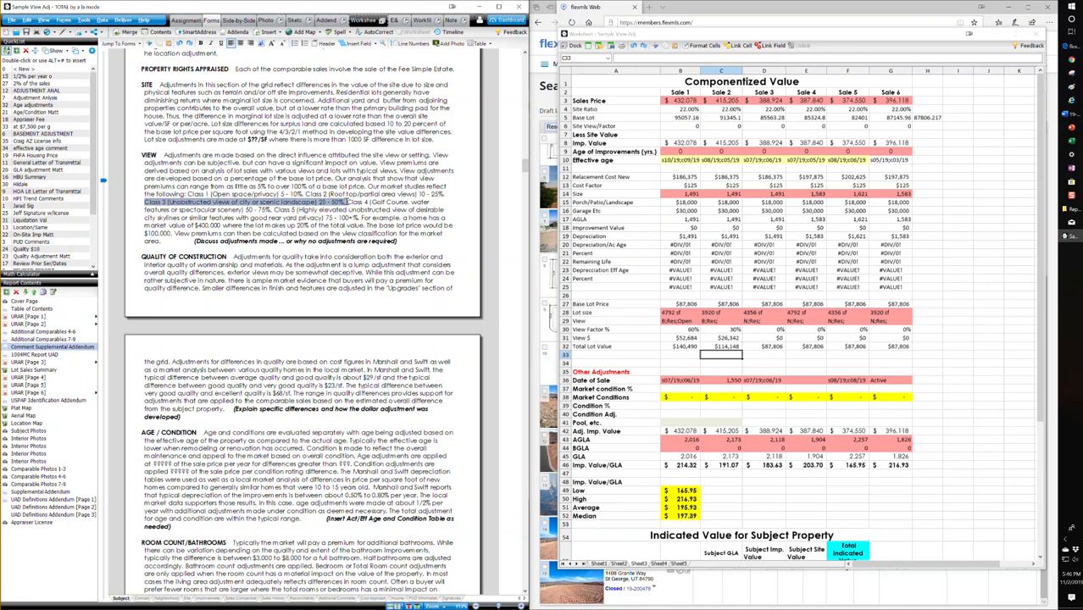
drag(346, 202, 273, 211)
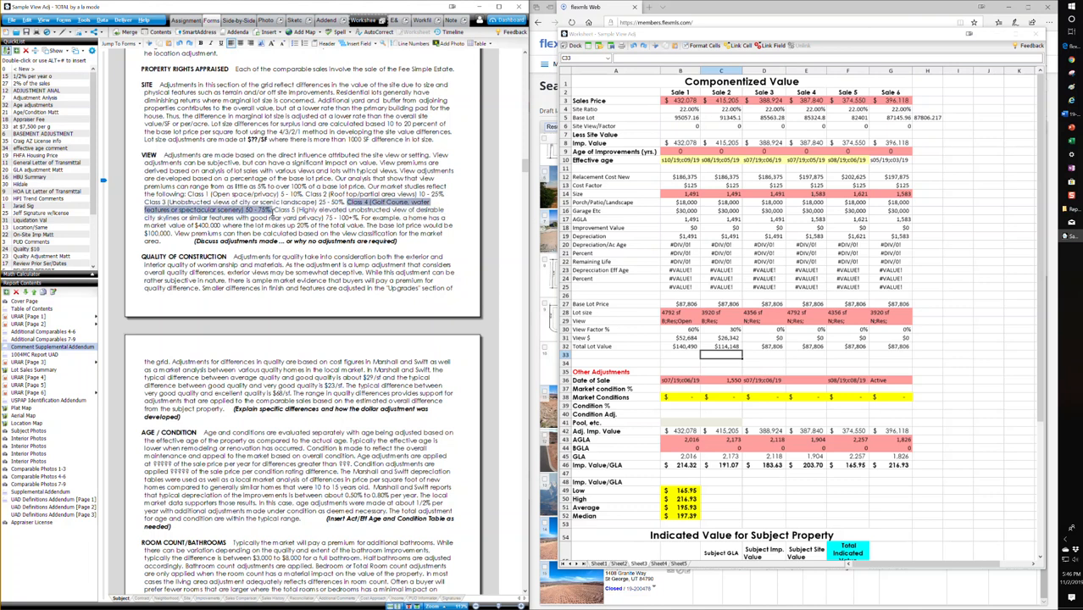
click(288, 211)
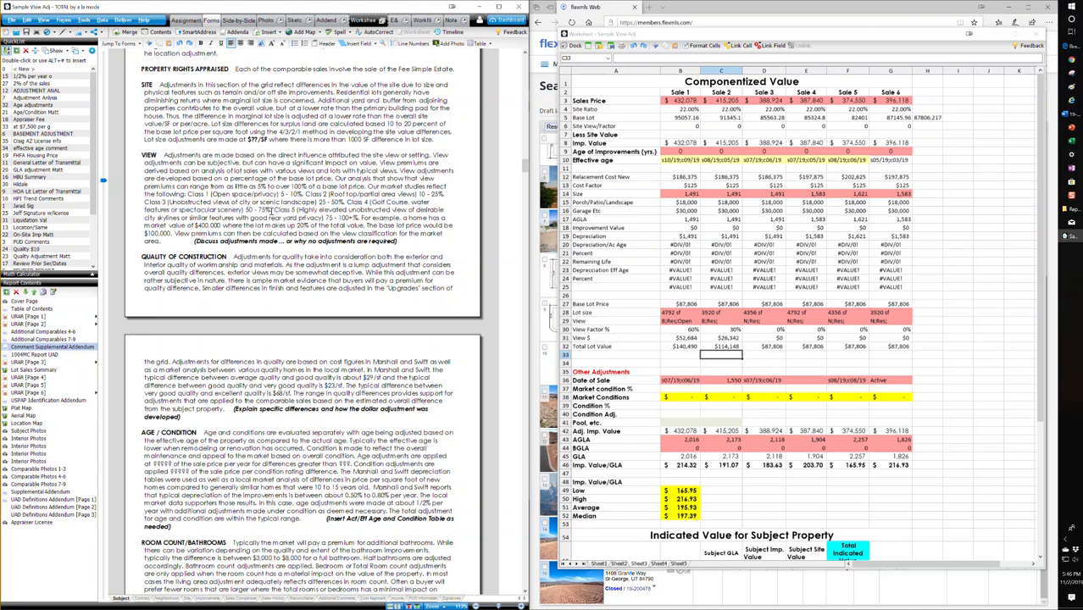
drag(276, 209, 360, 218)
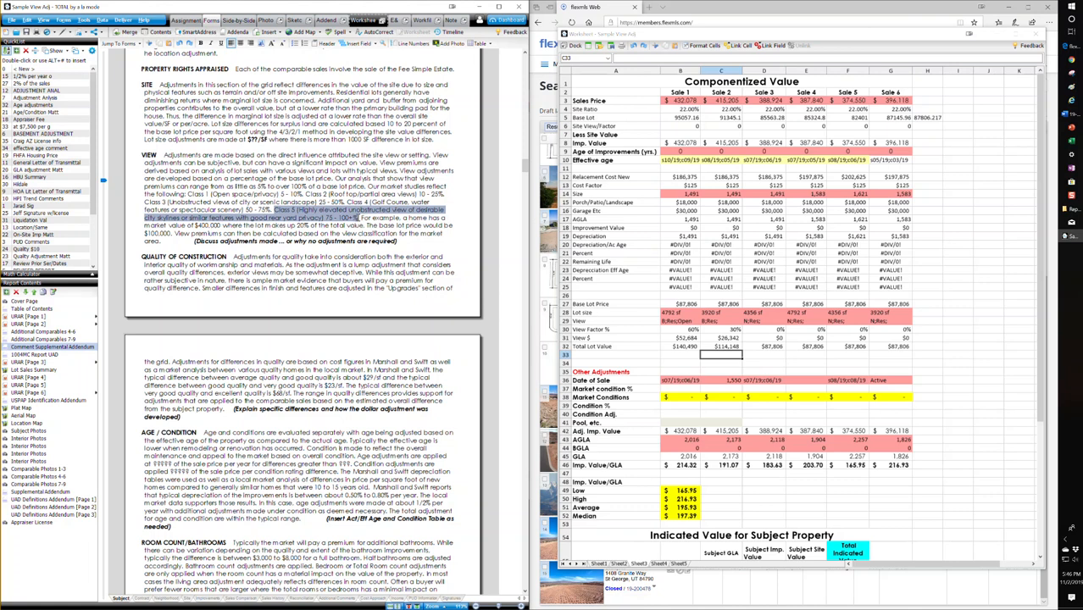
click(348, 229)
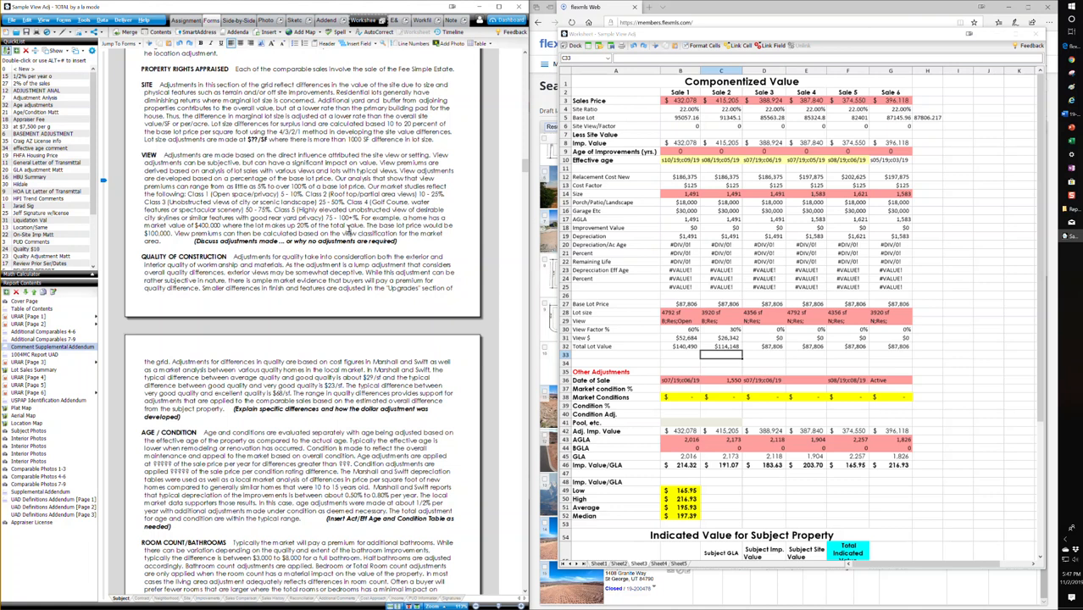
click(402, 243)
drag(170, 242, 143, 155)
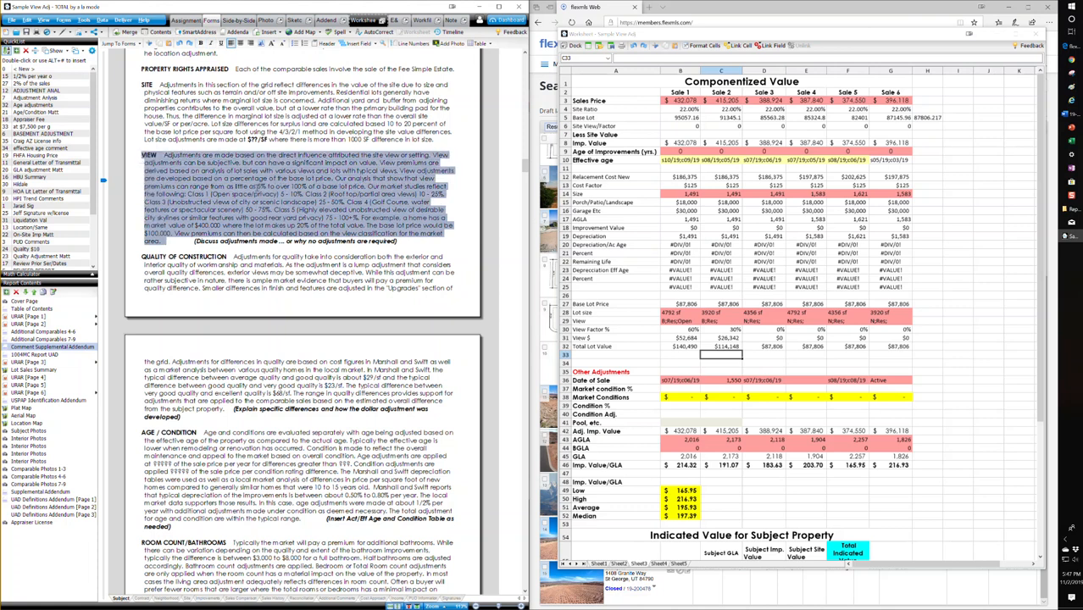
click(257, 187)
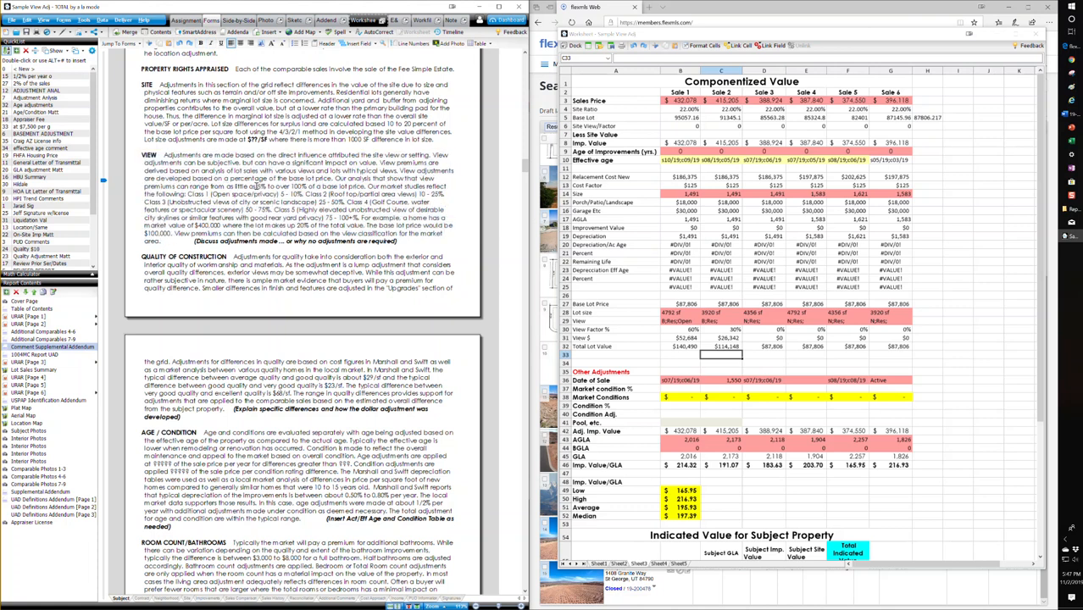
Step: Return to URAR page 2 and examine the worksheet's View Factor % and View $ cells for Sales 1 and 2
click(694, 329)
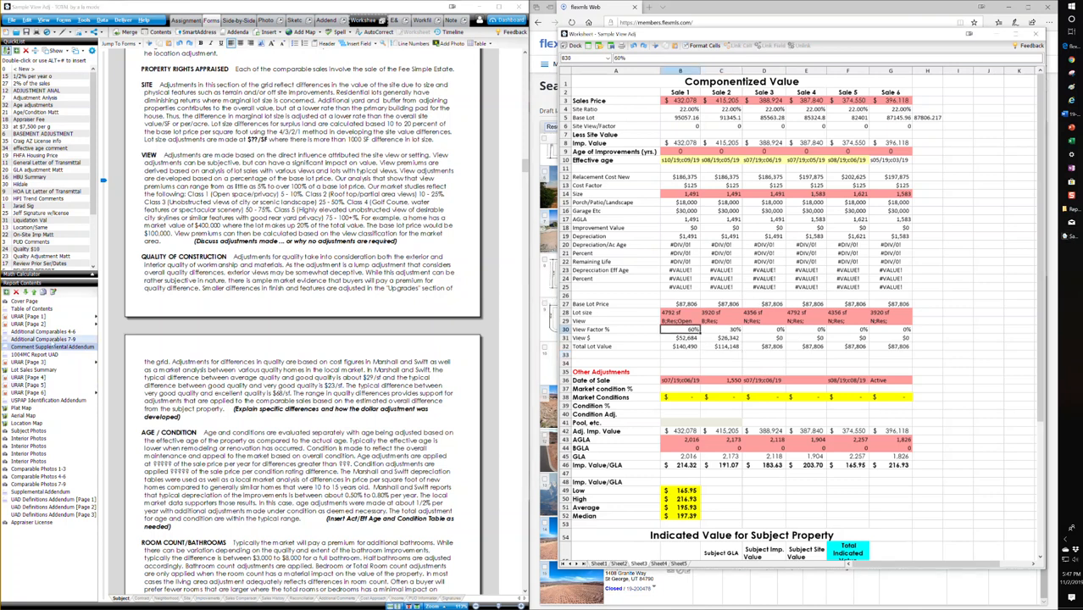
click(41, 325)
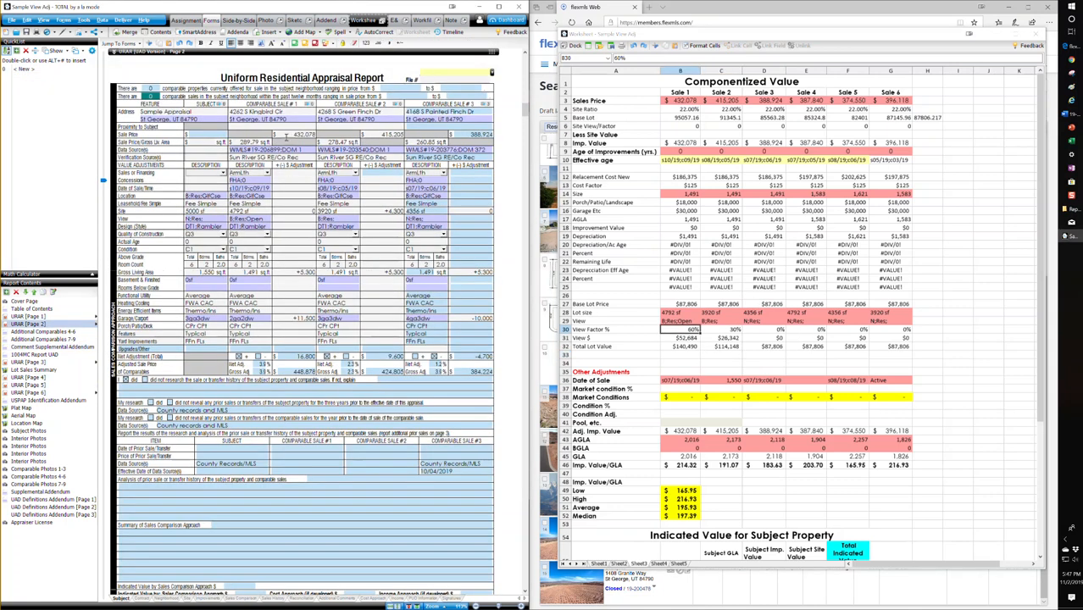
click(289, 112)
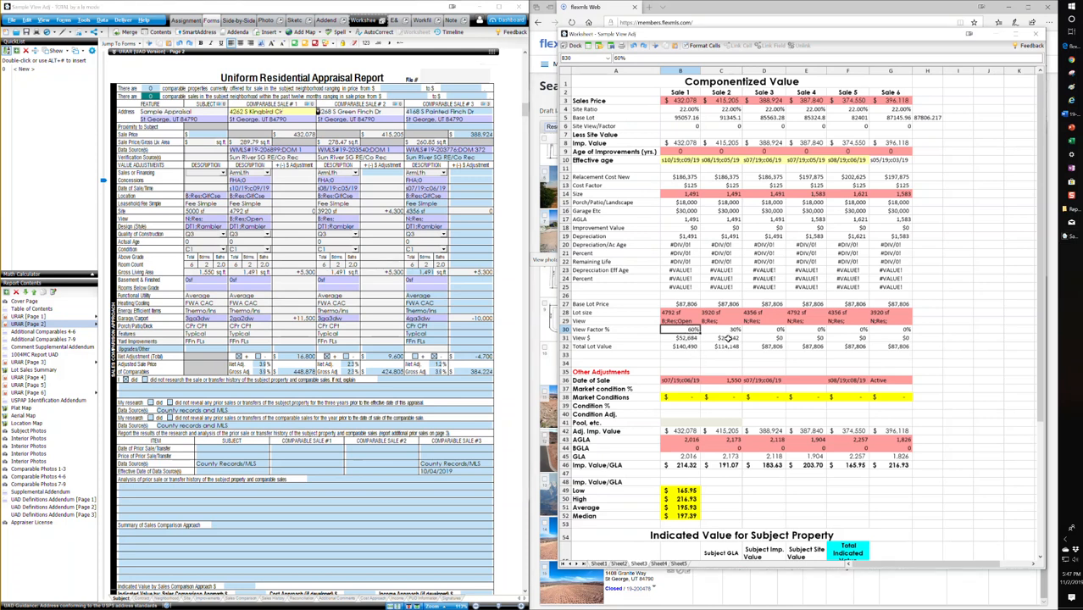
click(730, 330)
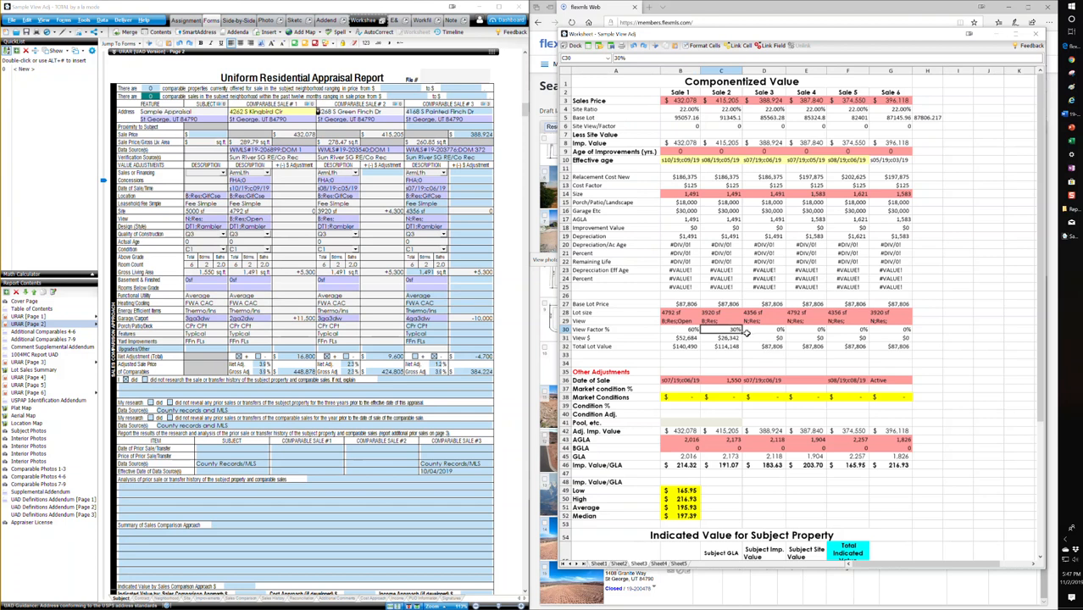
click(676, 338)
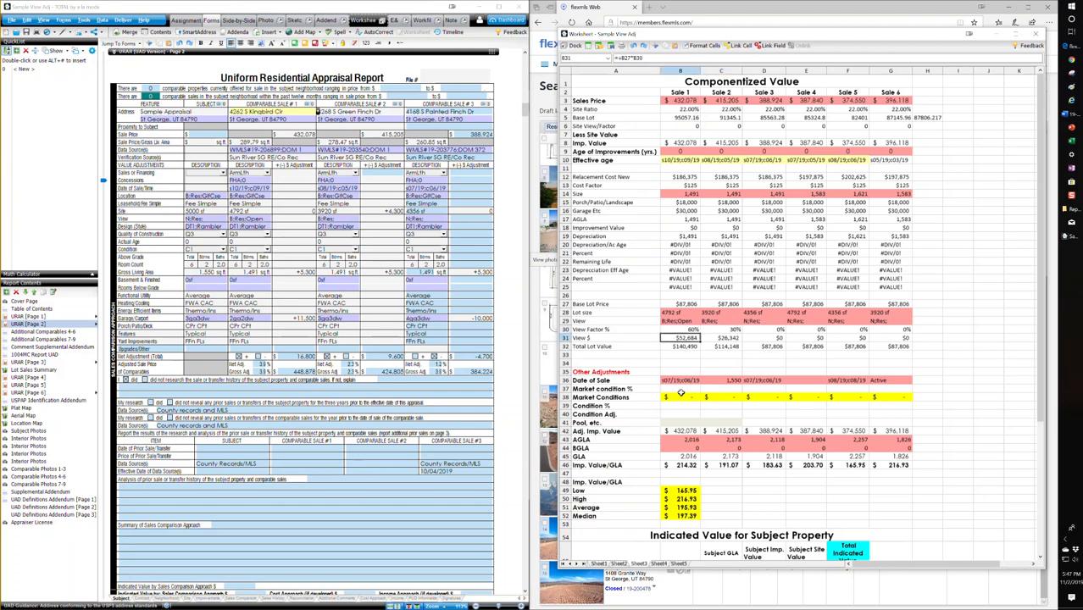
click(725, 339)
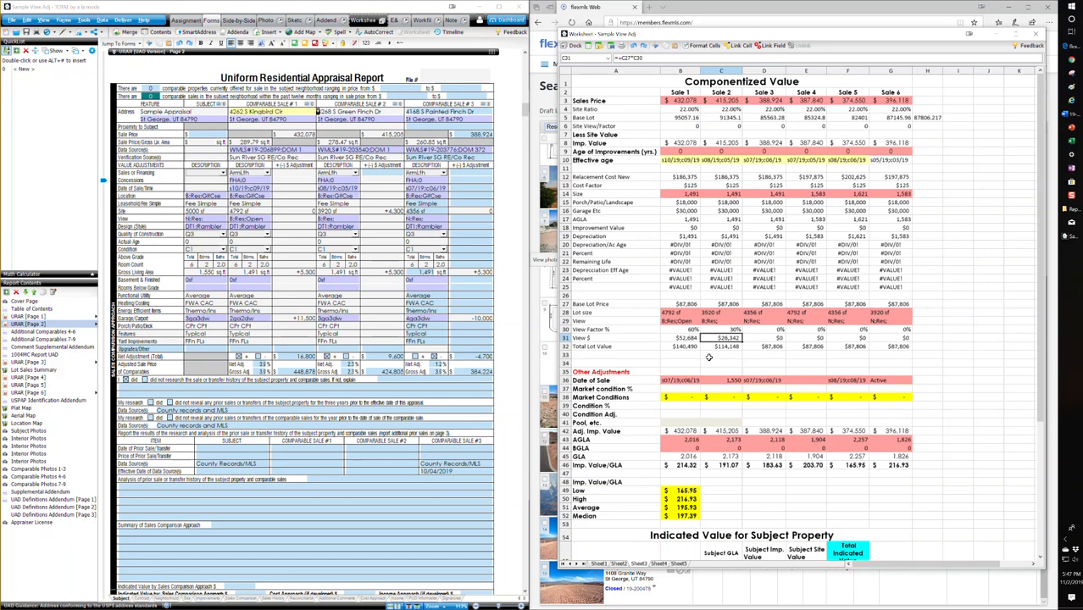
Step: Set the View adjustment for Comparable Sale 1 to -50,000 in the sales comparison grid
click(282, 222)
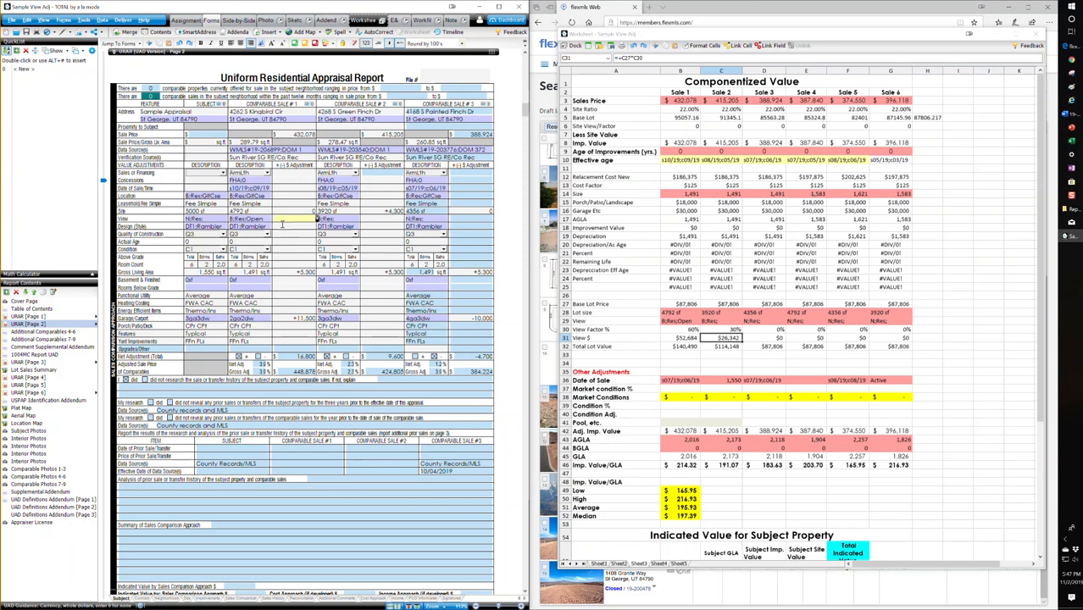
text(50,000)
key(Tab)
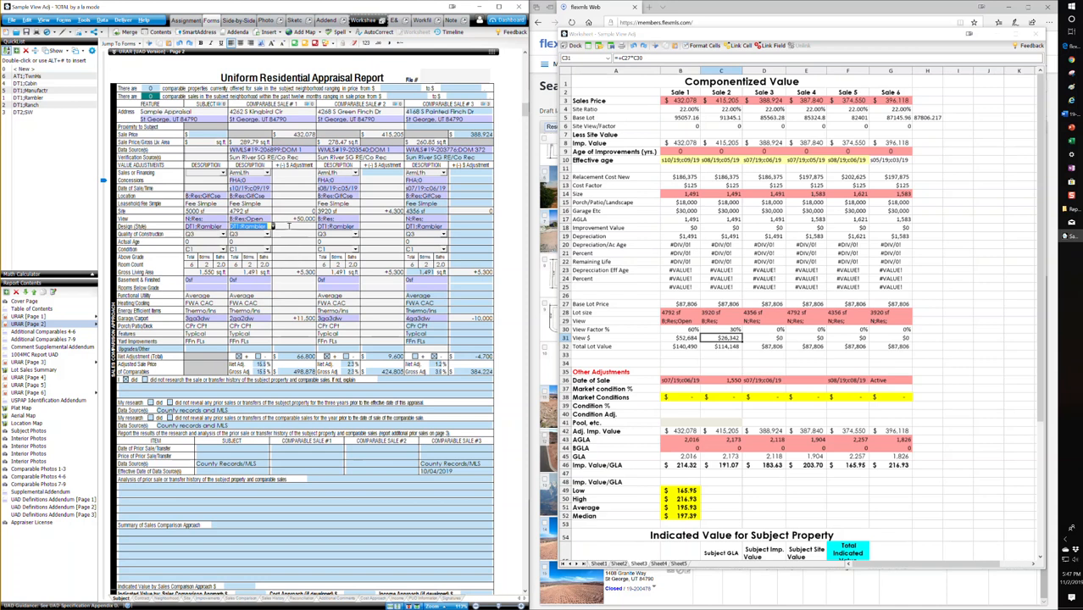
click(315, 218)
text(-)
key(Tab)
Step: Set the View adjustment for Comparable Sale 2 to -30,000 in the sales comparison grid
click(369, 221)
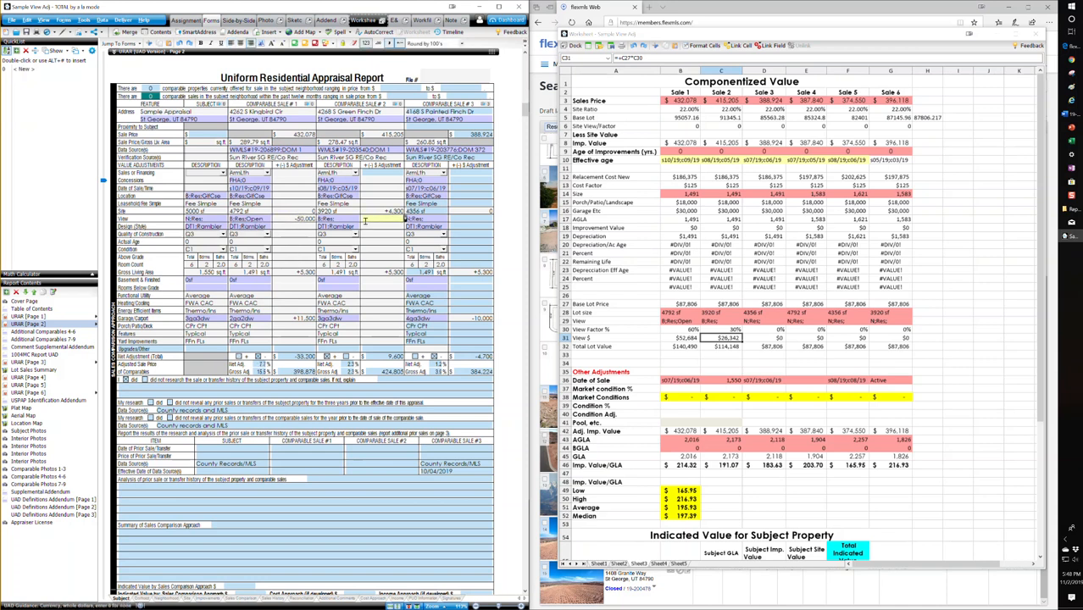
text(-30000)
key(Return)
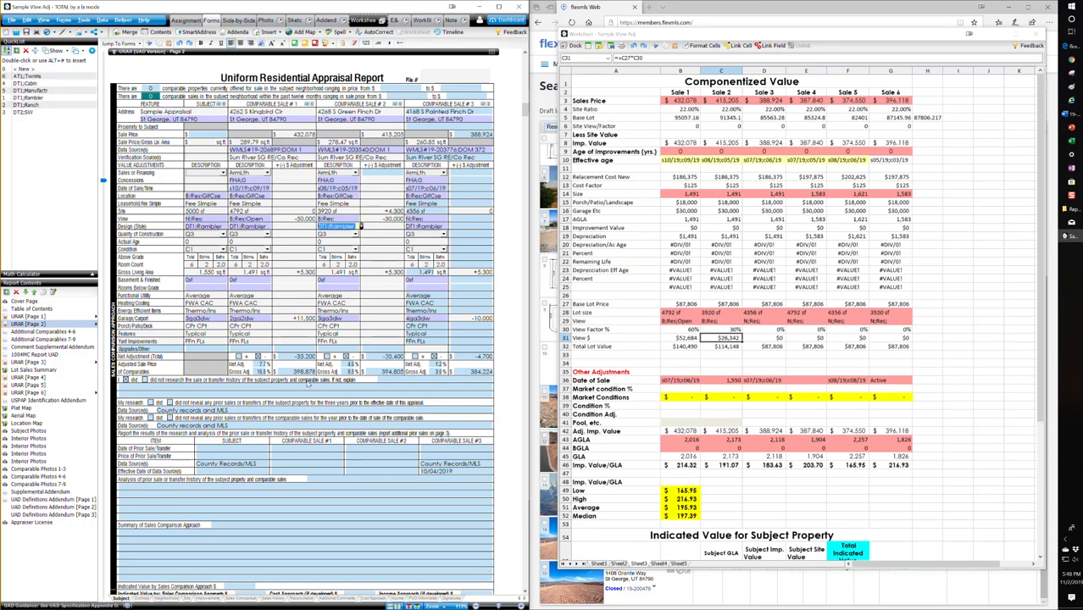
click(296, 326)
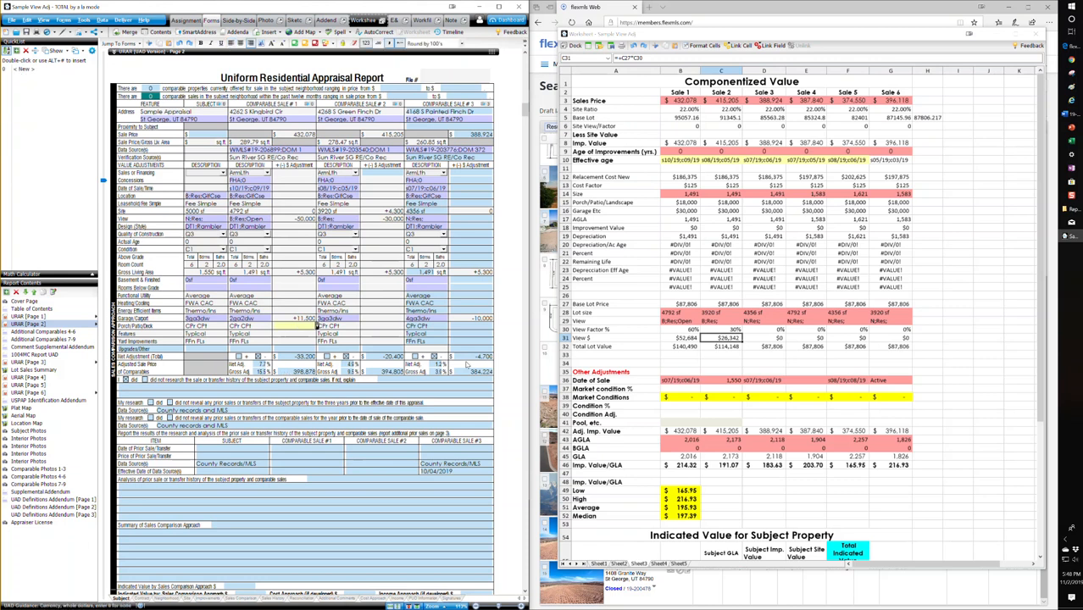
Step: In the comment addendum, delete the placeholder instruction about discussing adjustments at the end of the VIEW paragraph
scroll(462, 339, down, 3)
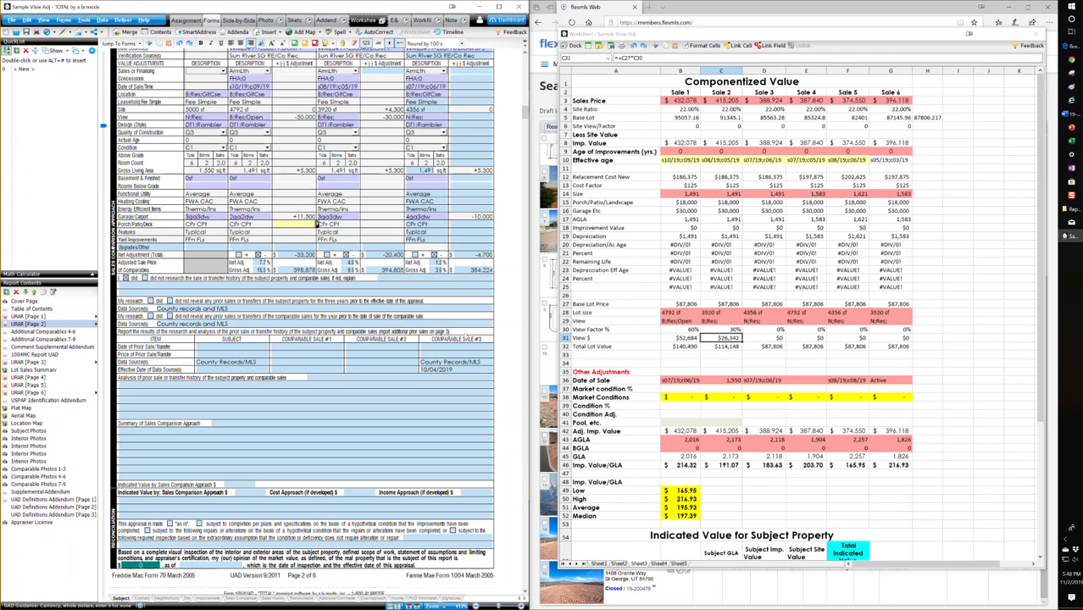
scroll(457, 336, up, 3)
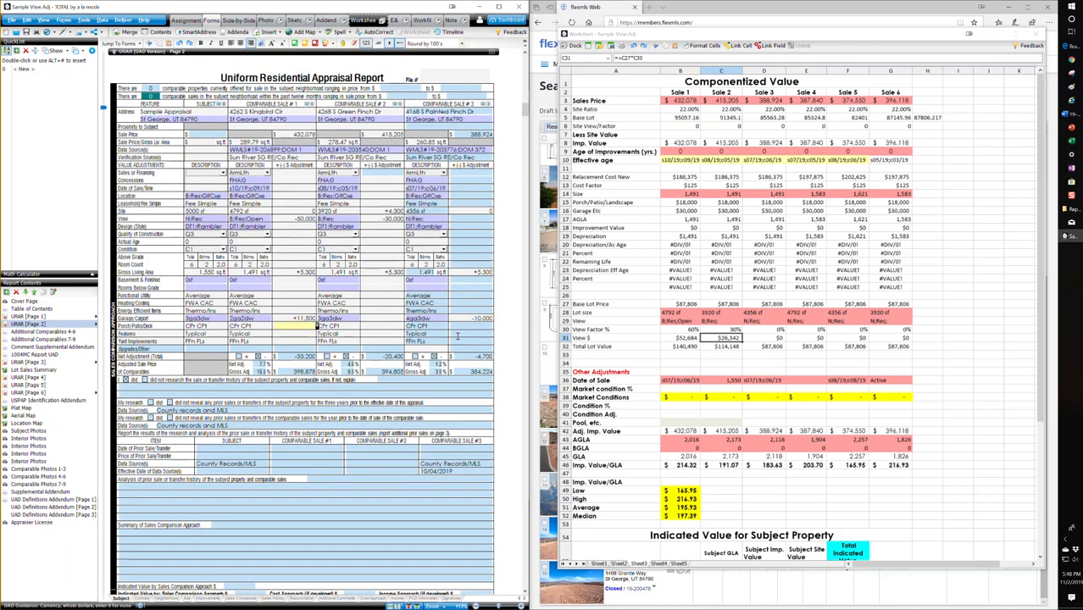
scroll(456, 341, up, 1)
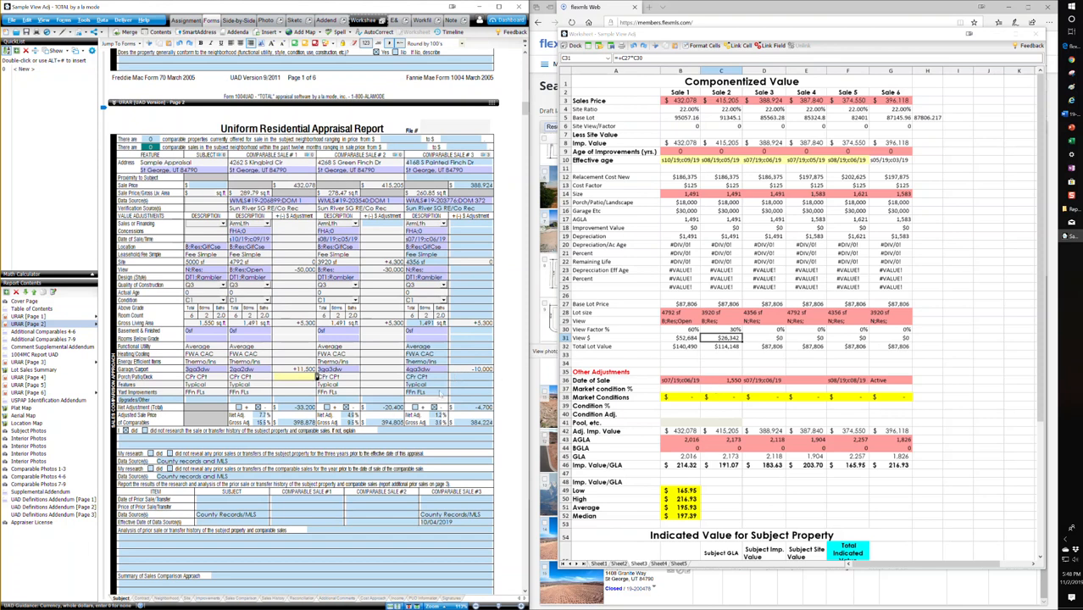
click(51, 347)
scroll(266, 406, down, 3)
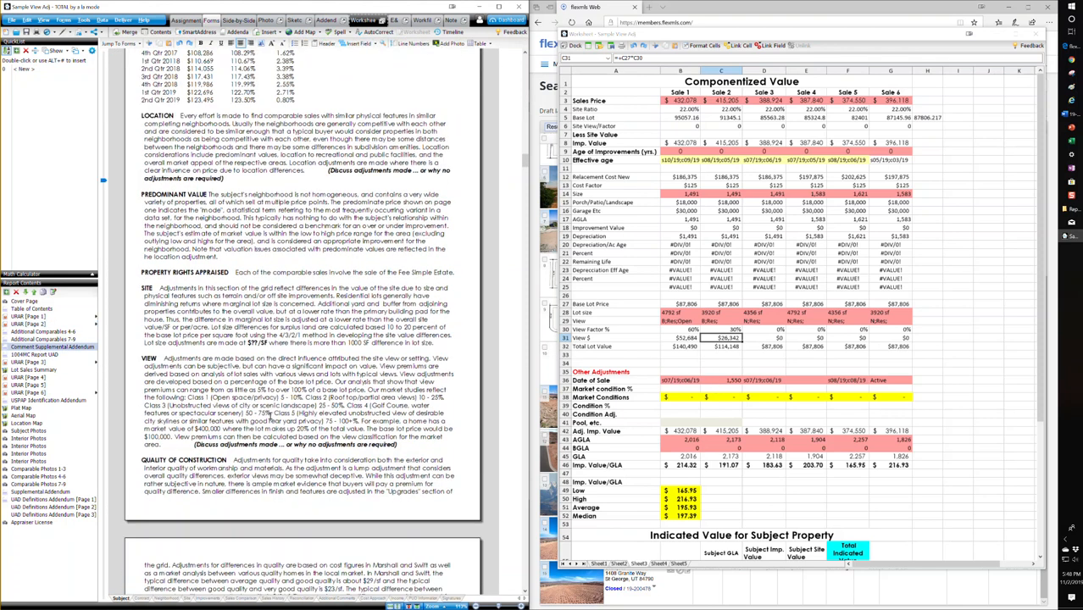
click(405, 443)
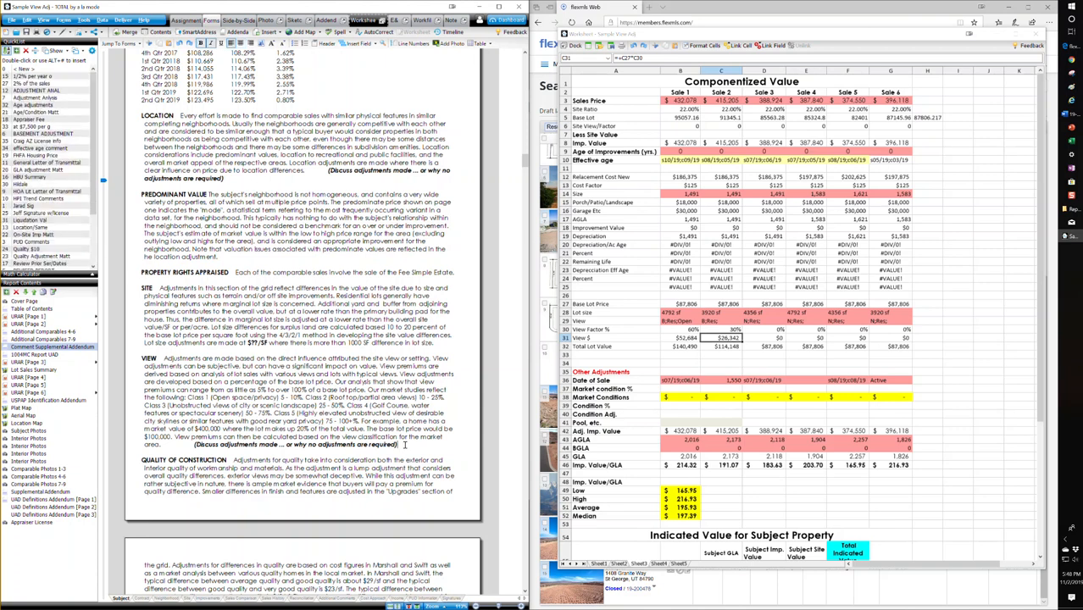
key(BackSpace)
key(BackSpace)
key(BackSpace)
key(BackSpace)
key(BackSpace)
key(BackSpace)
key(BackSpace)
key(BackSpace)
key(BackSpace)
key(BackSpace)
key(BackSpace)
key(BackSpace)
key(BackSpace)
key(BackSpace)
key(BackSpace)
key(BackSpace)
key(BackSpace)
key(BackSpace)
key(BackSpace)
key(BackSpace)
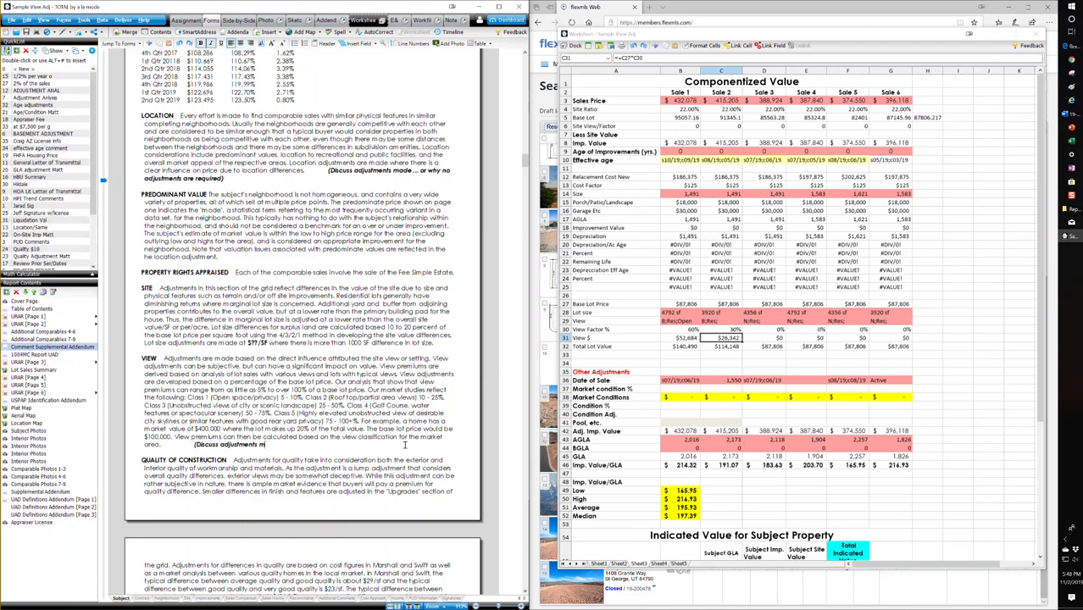
key(BackSpace)
key(BackSpace)
key(BackSpace)
key(BackSpace)
key(BackSpace)
key(BackSpace)
key(BackSpace)
key(BackSpace)
key(BackSpace)
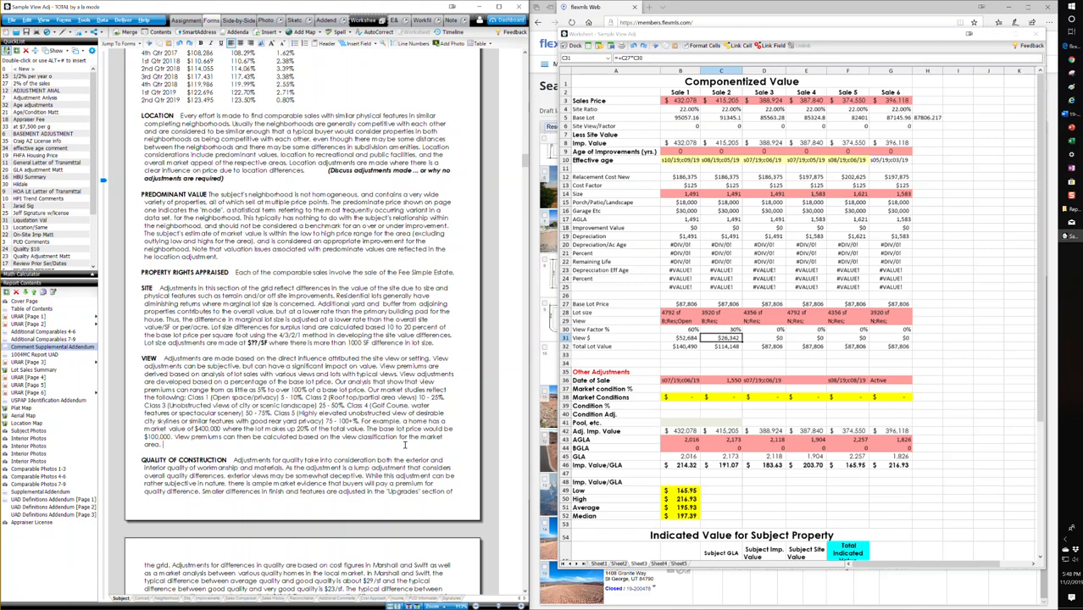
Step: End the VIEW paragraph with "Comparable 1 has a Class 3 view an estimated premium of 60% with an adjustment of $50,000"
text(Comparable)
text( 1 has a Class)
text( 3 view (with)
key(BackSpace)
key(BackSpace)
key(BackSpace)
key(BackSpace)
key(BackSpace)
text(an estimated premium of 60)
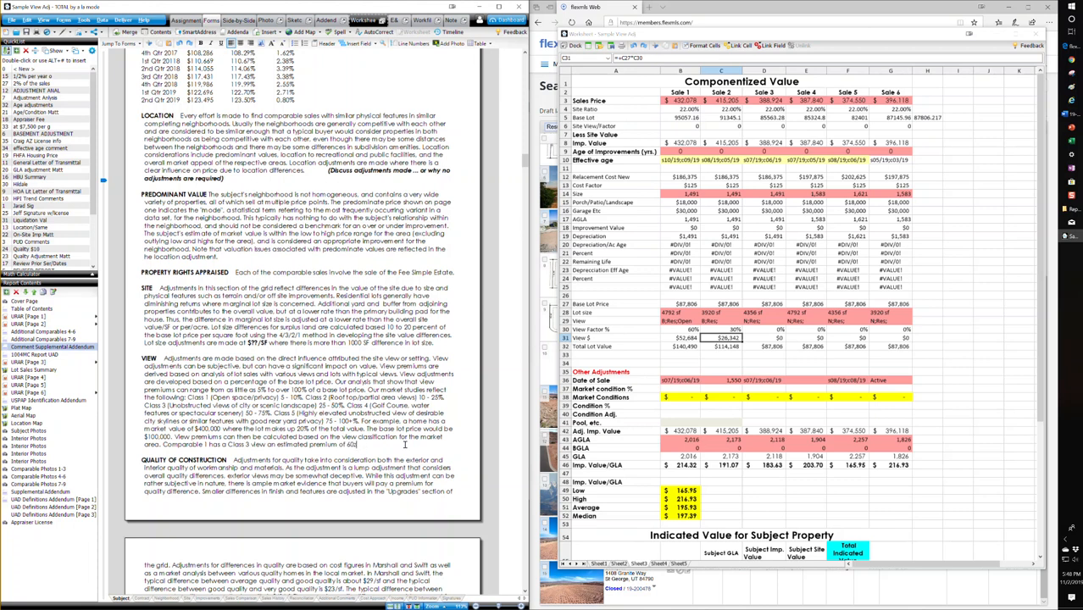
text(% with an adjustment of $50,000.)
Step: Return to URAR page 2 and review the adjustments and adjusted sale prices in the sales comparison grid
click(30, 323)
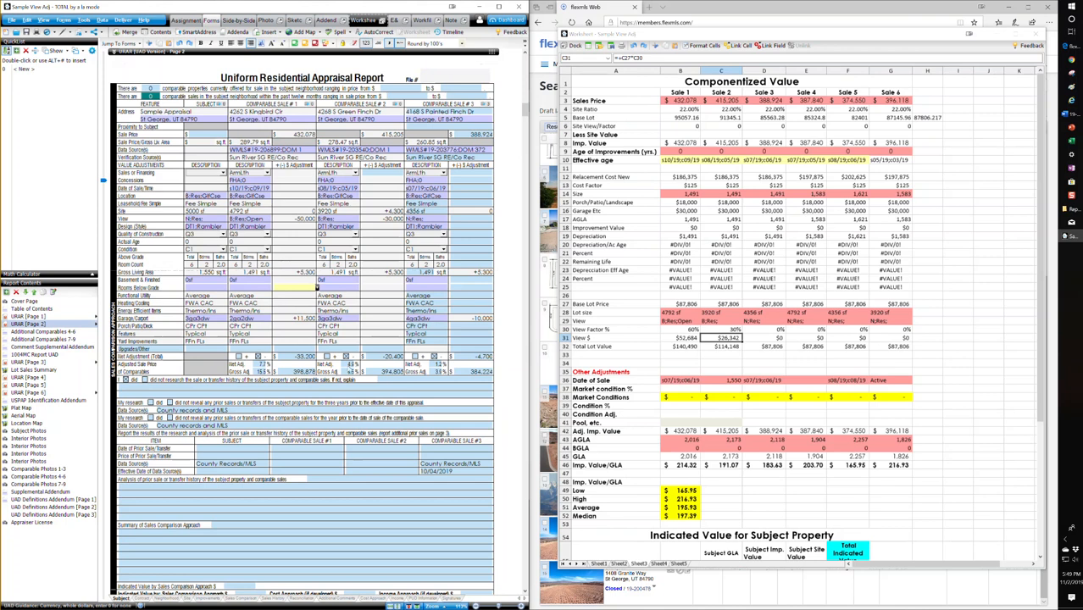
scroll(458, 335, down, 2)
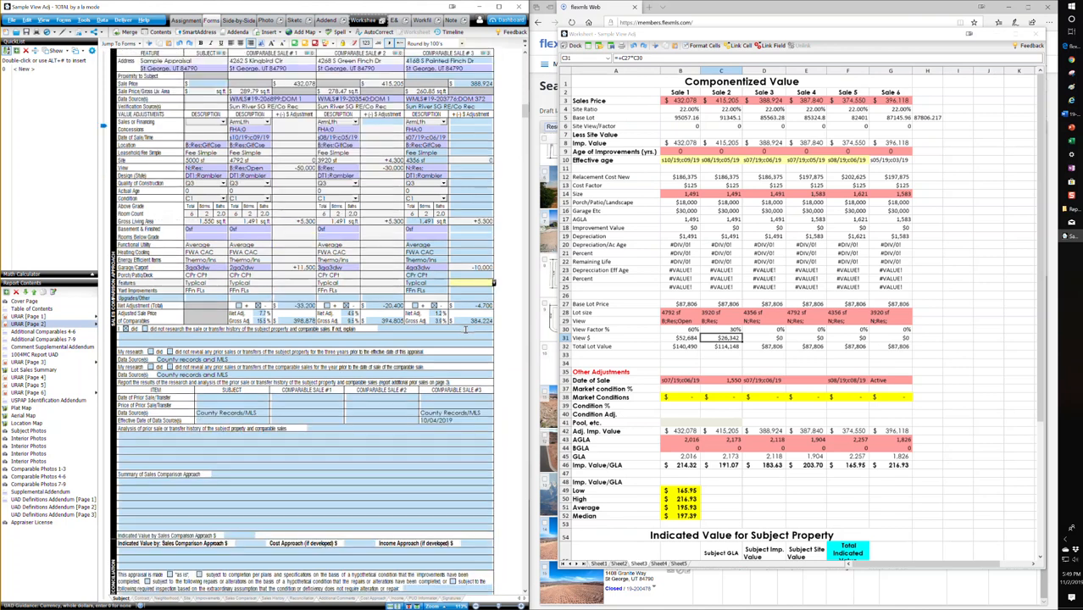
scroll(419, 435, down, 2)
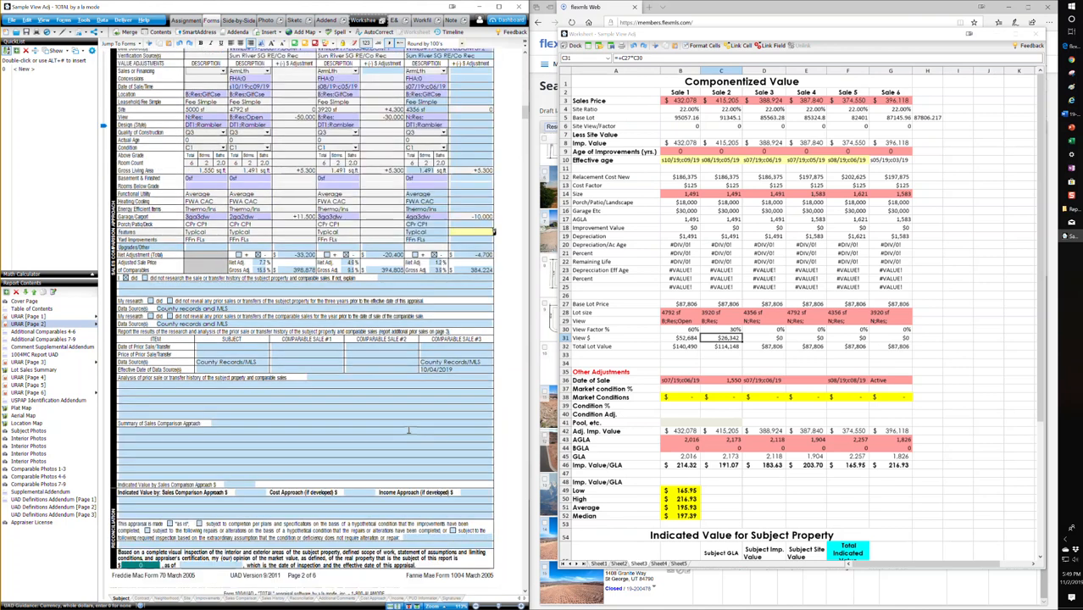
scroll(408, 430, up, 4)
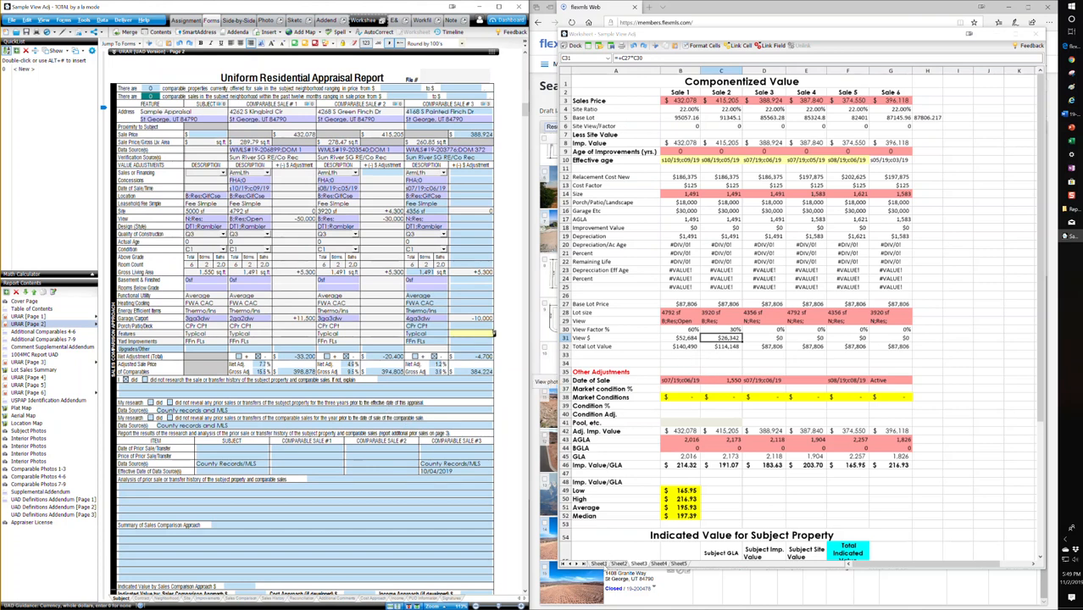
Step: Switch the worksheet to Sheet1 and compare the unadjusted and adjusted range, percent change and median under Value Ranges & Reconciled Values
click(602, 567)
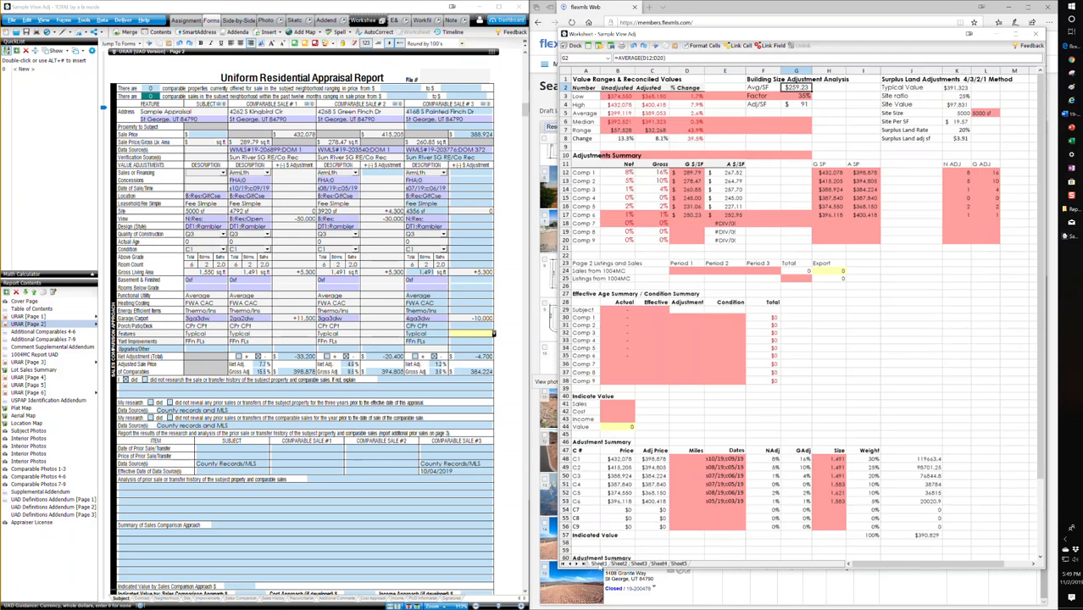
click(618, 96)
drag(619, 96, 620, 139)
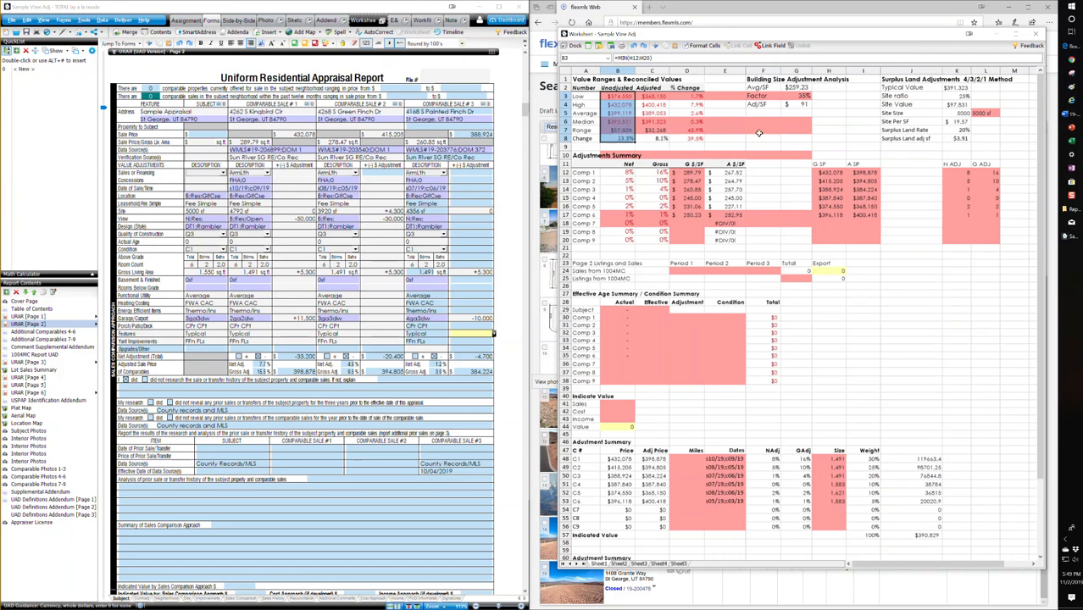
click(624, 130)
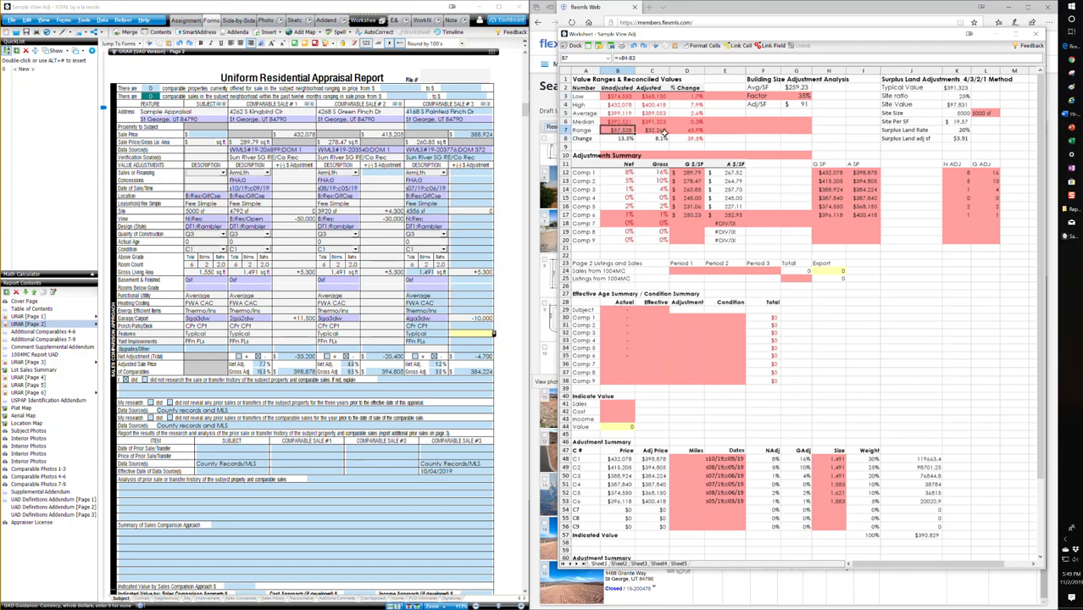
click(661, 139)
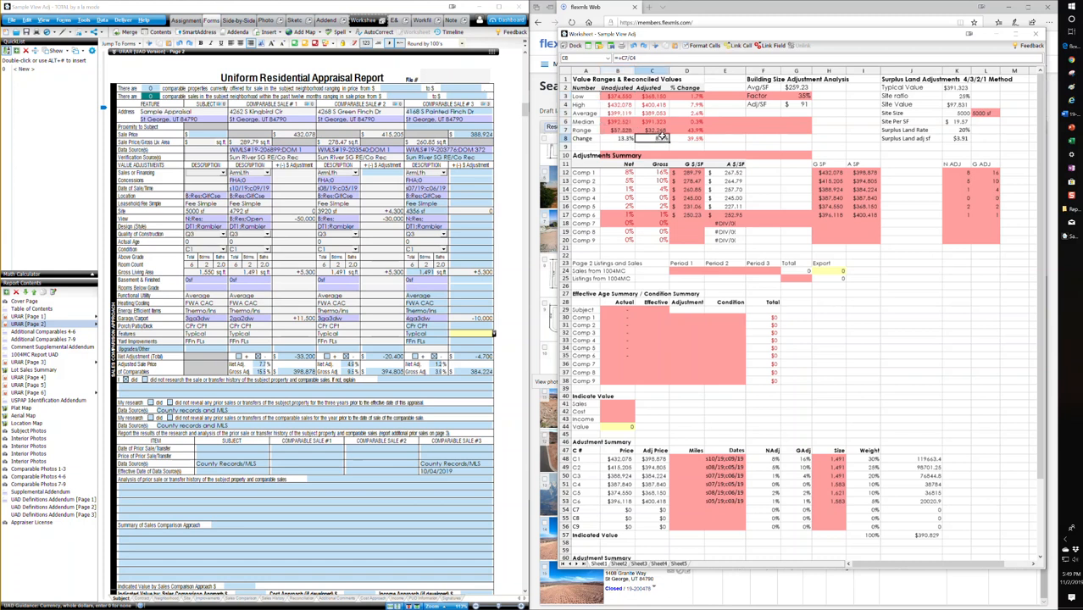
click(633, 138)
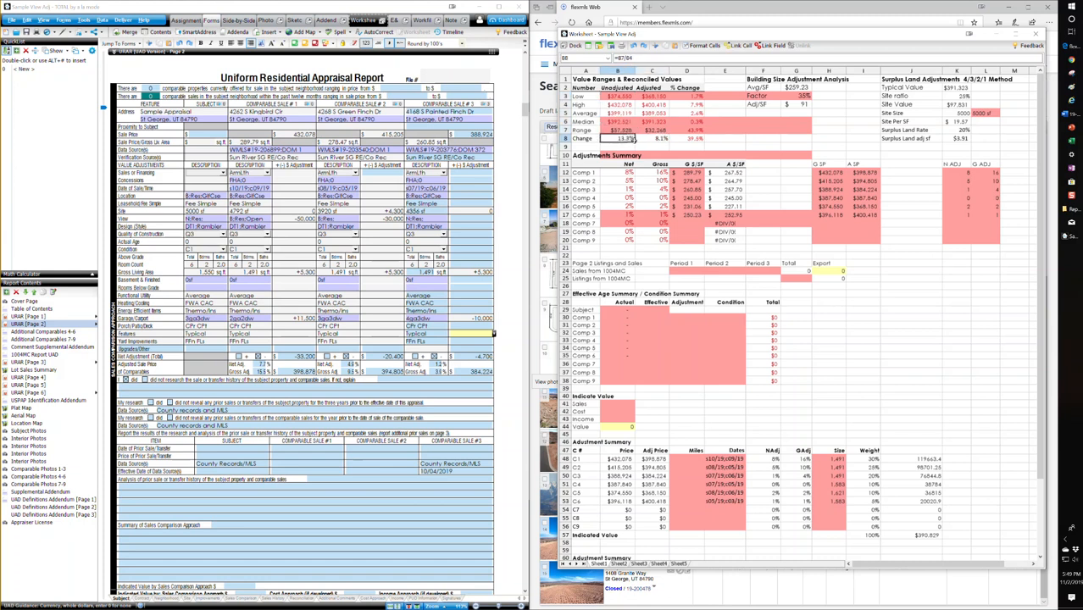
click(657, 139)
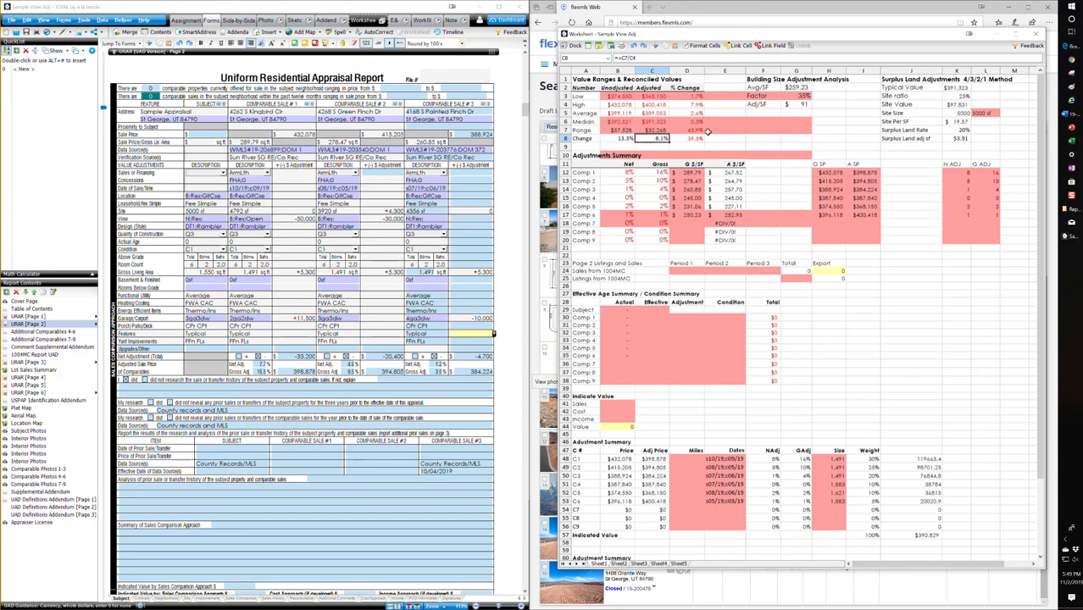
click(656, 123)
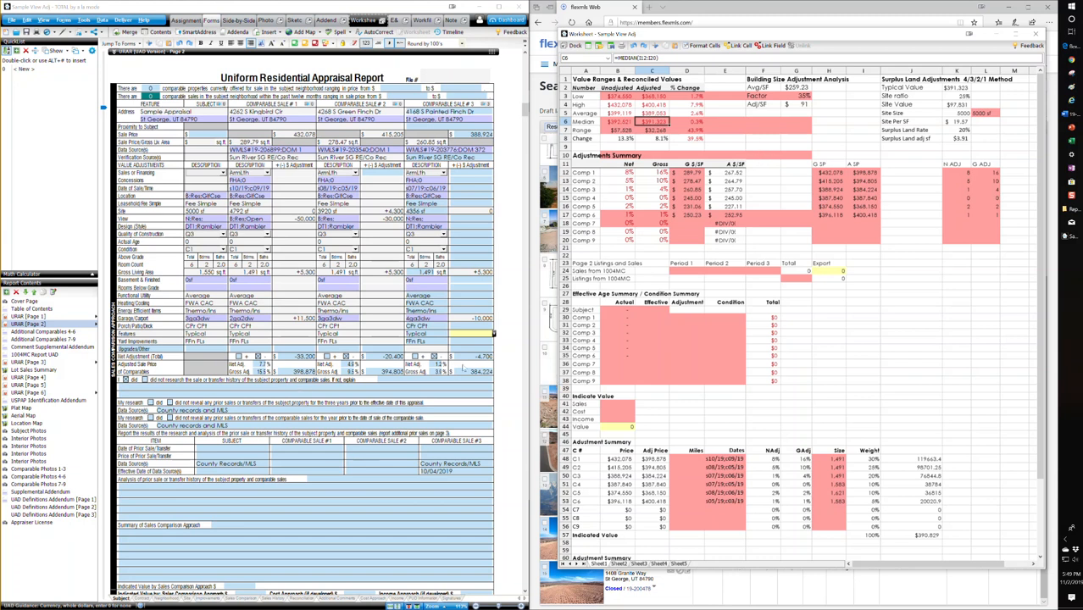
click(785, 249)
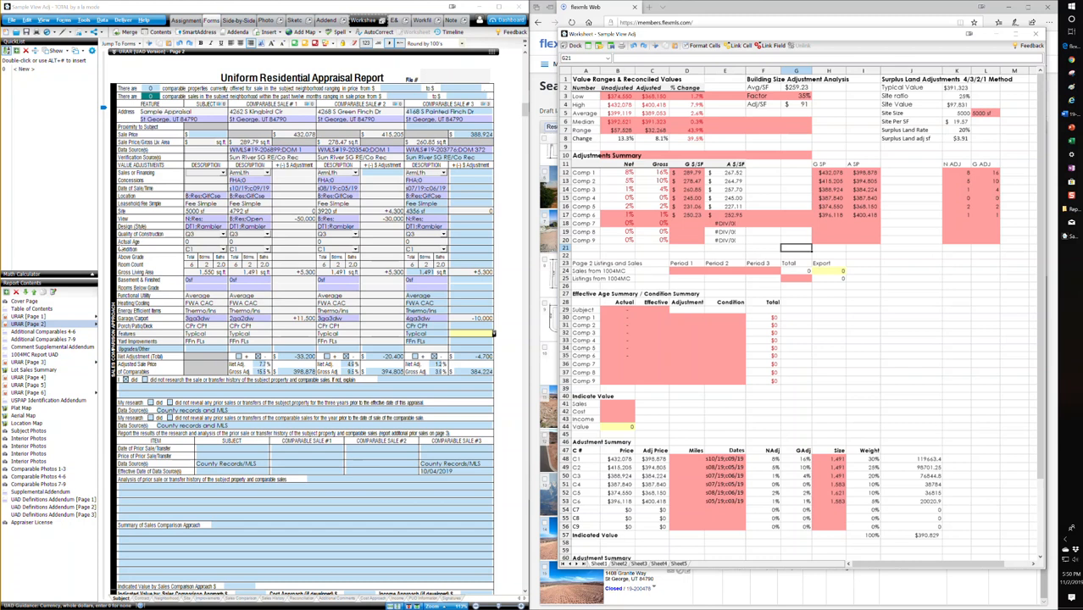
Step: Open the analysis of prior sale or transfer history field on URAR page 2 for entry
click(357, 485)
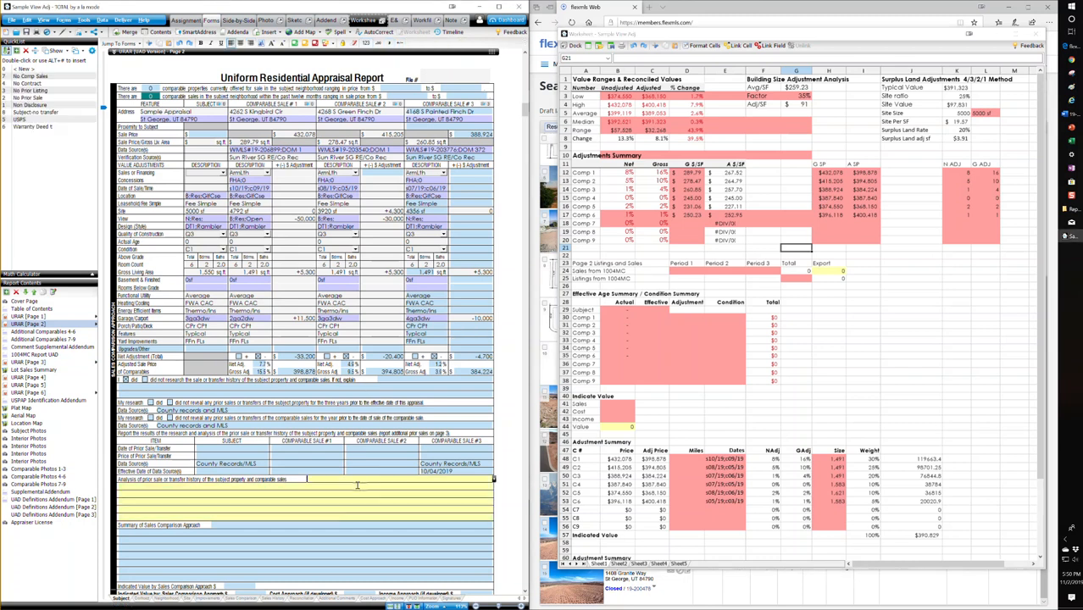